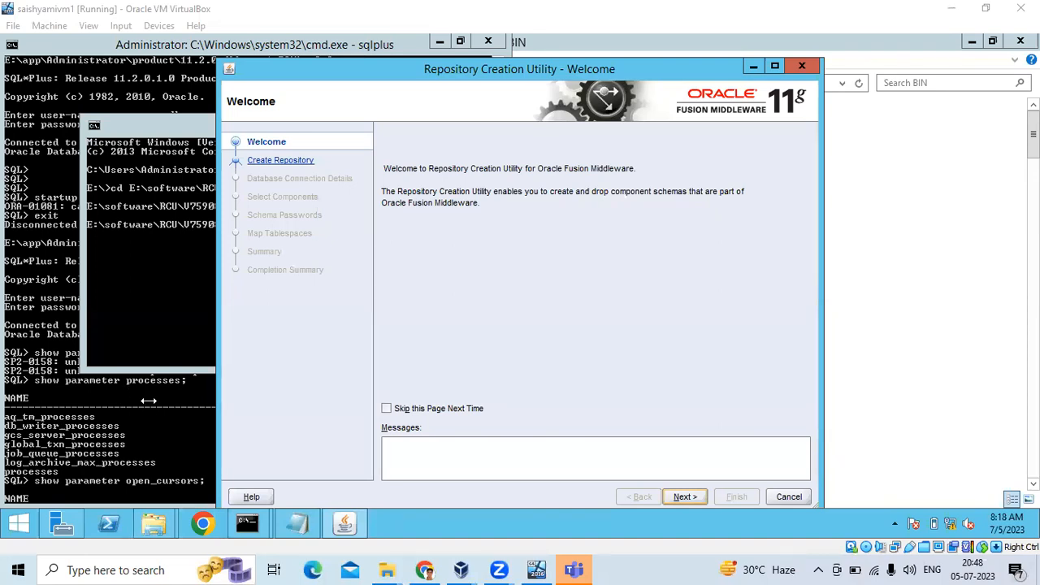
Raise the SQL*Plus window showing processes set to 500 above the RCU Welcome page.
{"action": "left_click", "coordinate": [76, 442]}
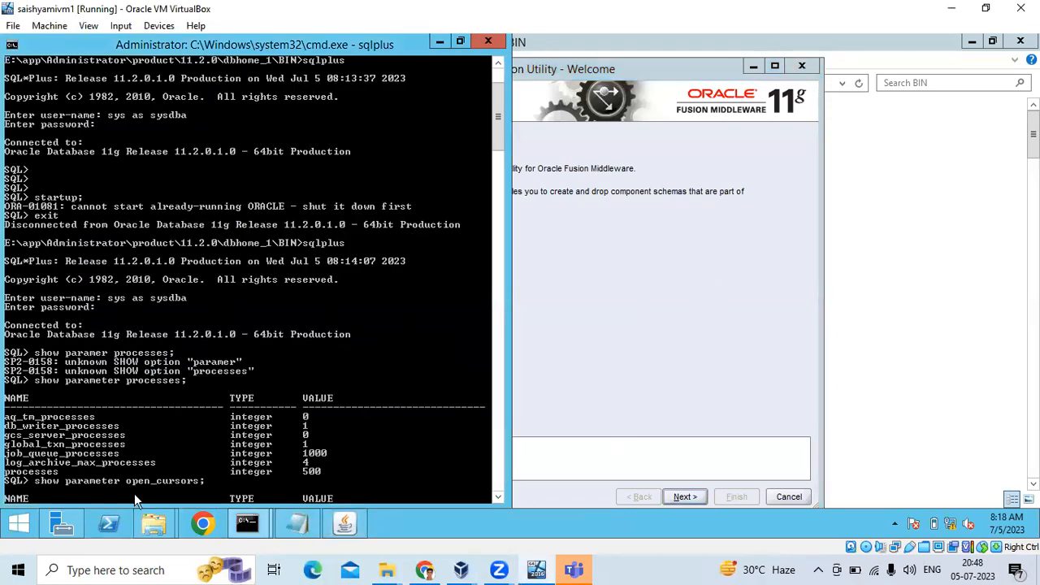
In Explorer, go up to the software folder and open the RCU folder.
{"action": "mouse_move", "coordinate": [153, 523]}
{"action": "left_click", "coordinate": [138, 472]}
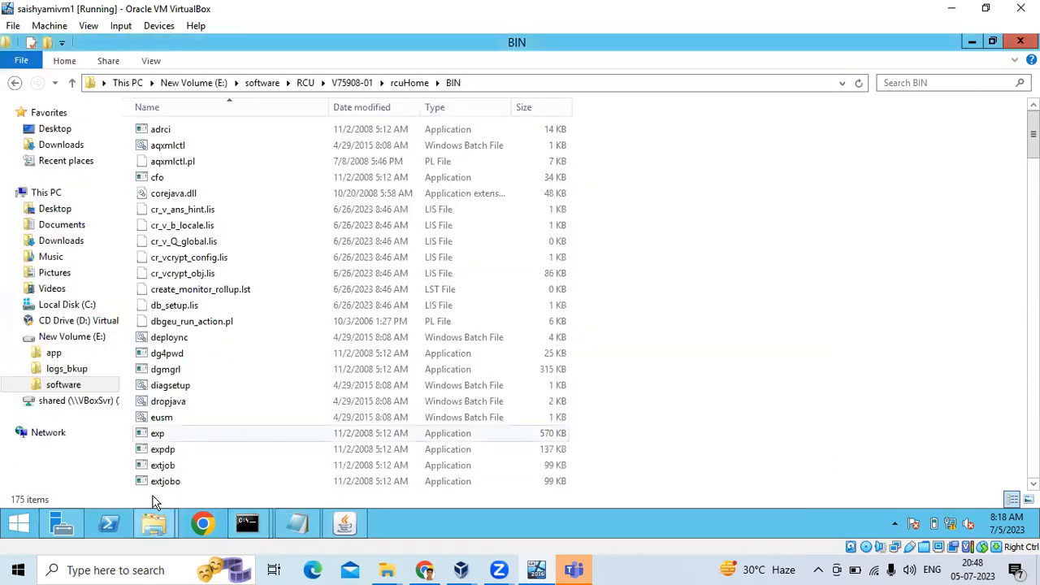
{"action": "left_click", "coordinate": [262, 85]}
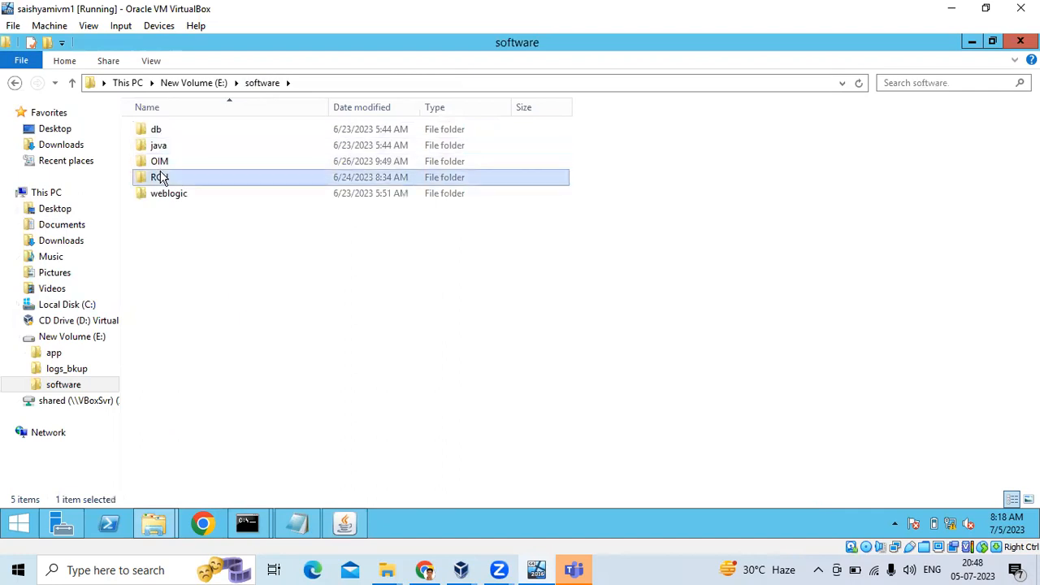
{"action": "double_click", "coordinate": [161, 179]}
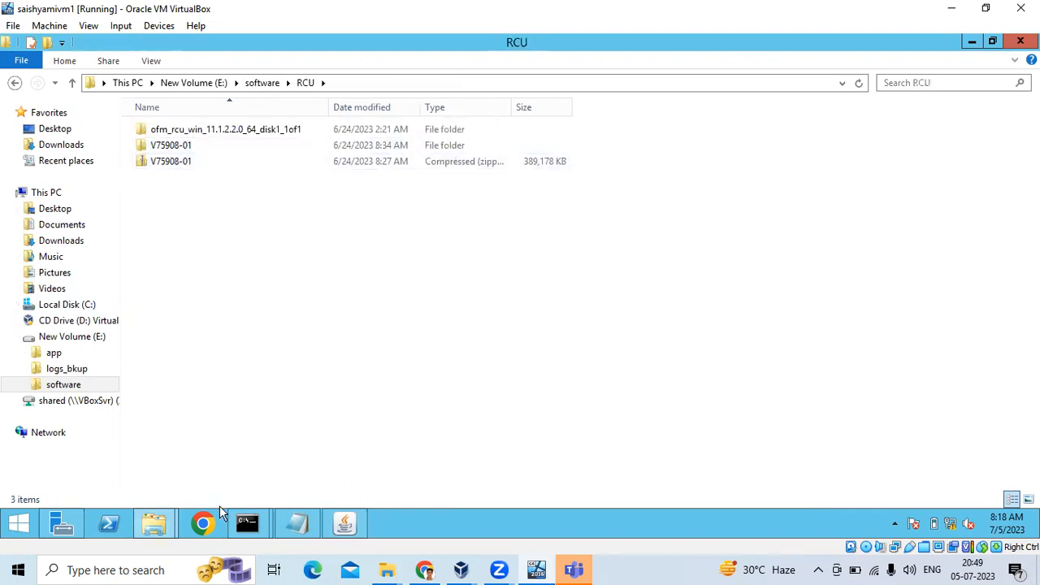
Bring the rcu.bat command window forward and move it aside.
{"action": "left_click", "coordinate": [247, 523]}
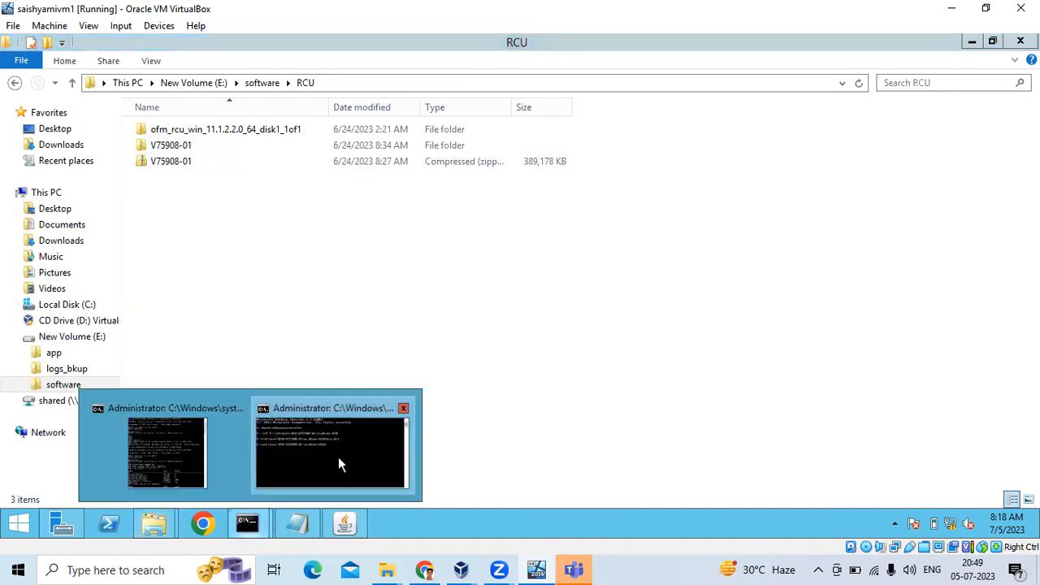
{"action": "left_click", "coordinate": [338, 456]}
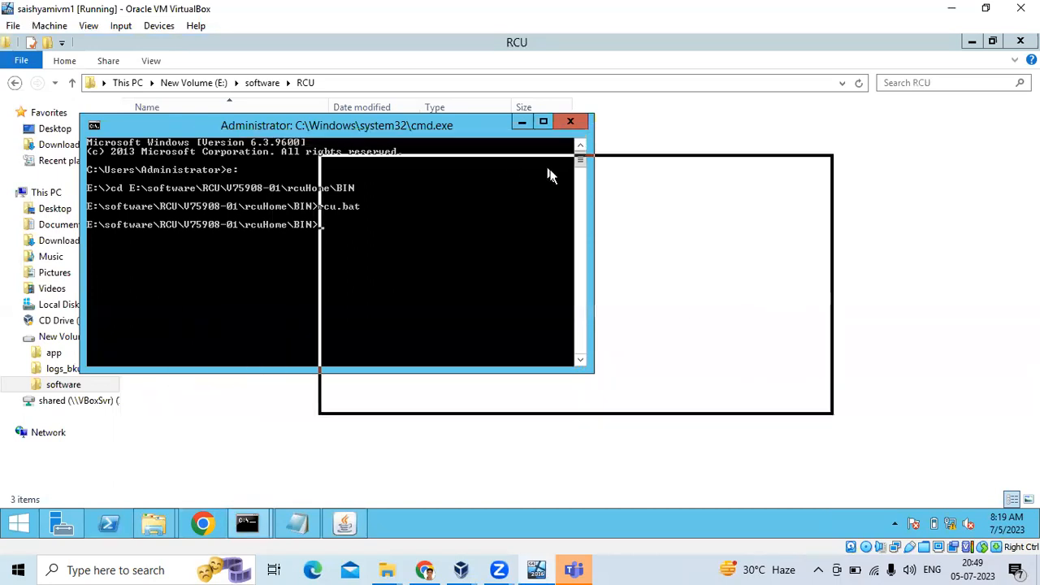
{"action": "left_click_drag", "start_coordinate": [550, 174], "coordinate": [589, 176]}
Open V75908-01, rcuHome and then BIN, and raise the rcu.bat command window.
{"action": "double_click", "coordinate": [202, 144]}
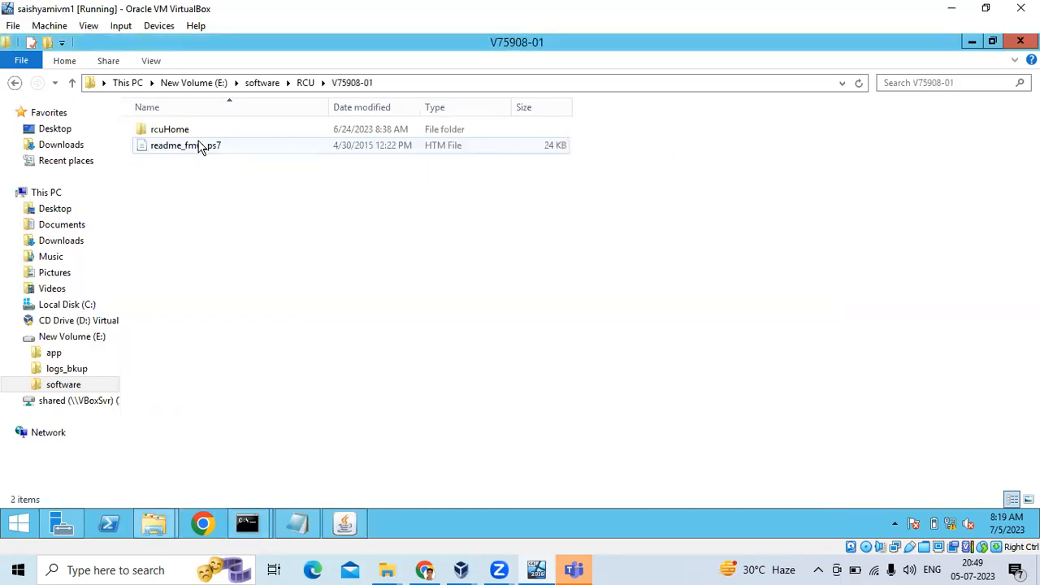
{"action": "double_click", "coordinate": [176, 133]}
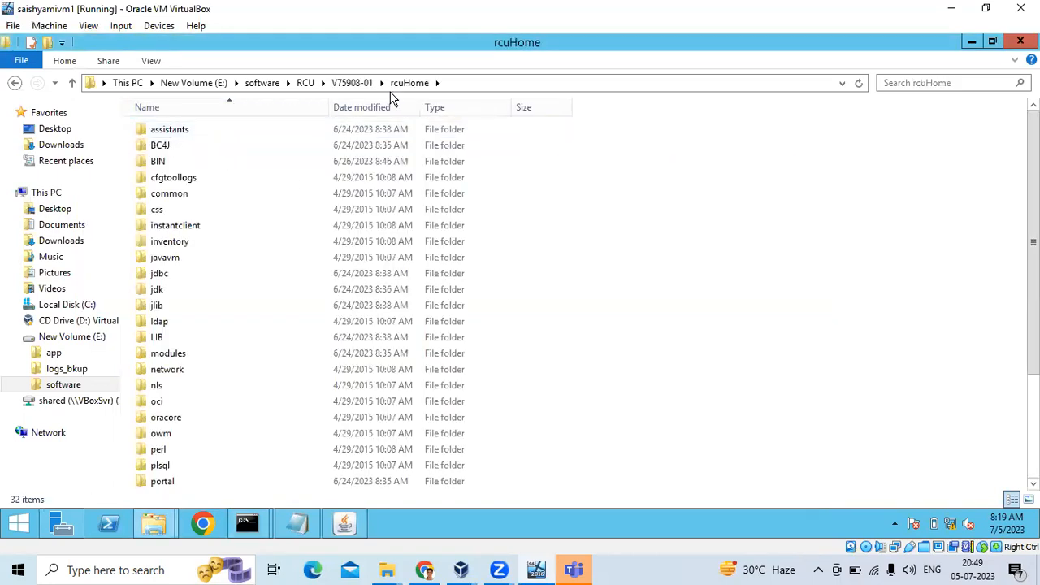
{"action": "left_click", "coordinate": [158, 162]}
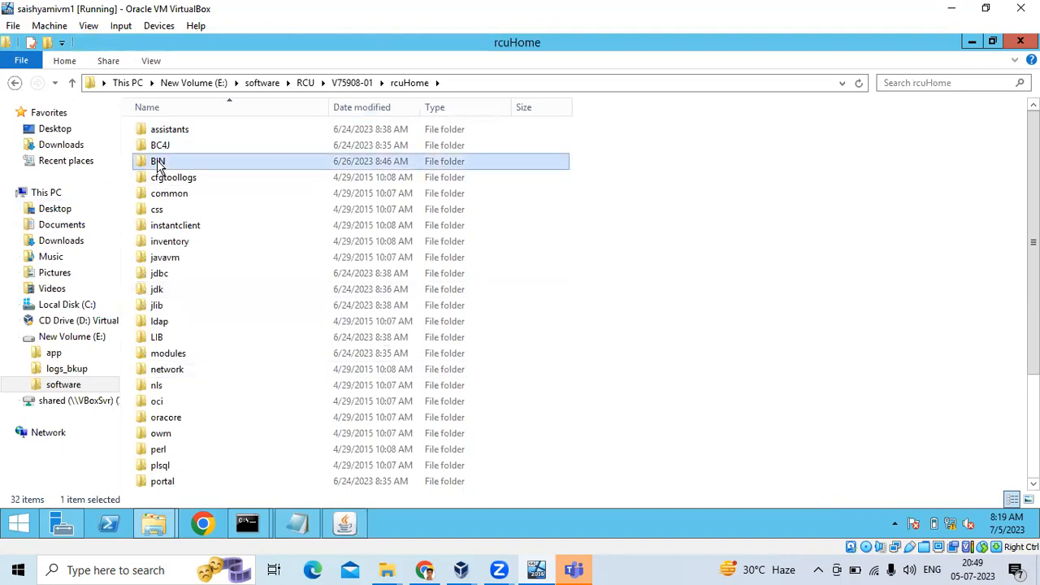
{"action": "double_click", "coordinate": [158, 162]}
{"action": "mouse_move", "coordinate": [247, 524]}
{"action": "left_click", "coordinate": [332, 450]}
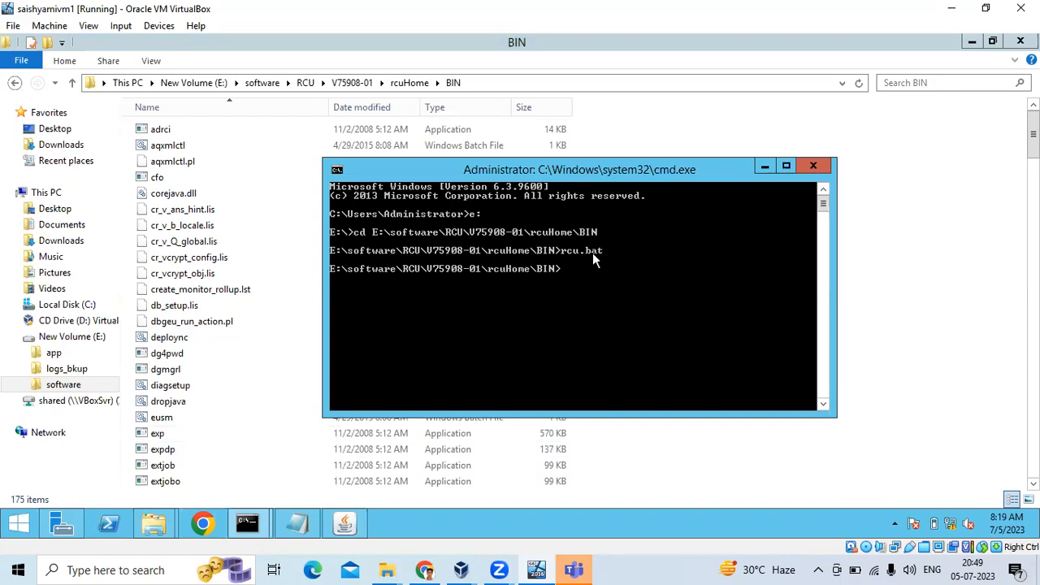
Move past the RCU Welcome page and keep Create chosen on Create Repository.
{"action": "left_click", "coordinate": [351, 524]}
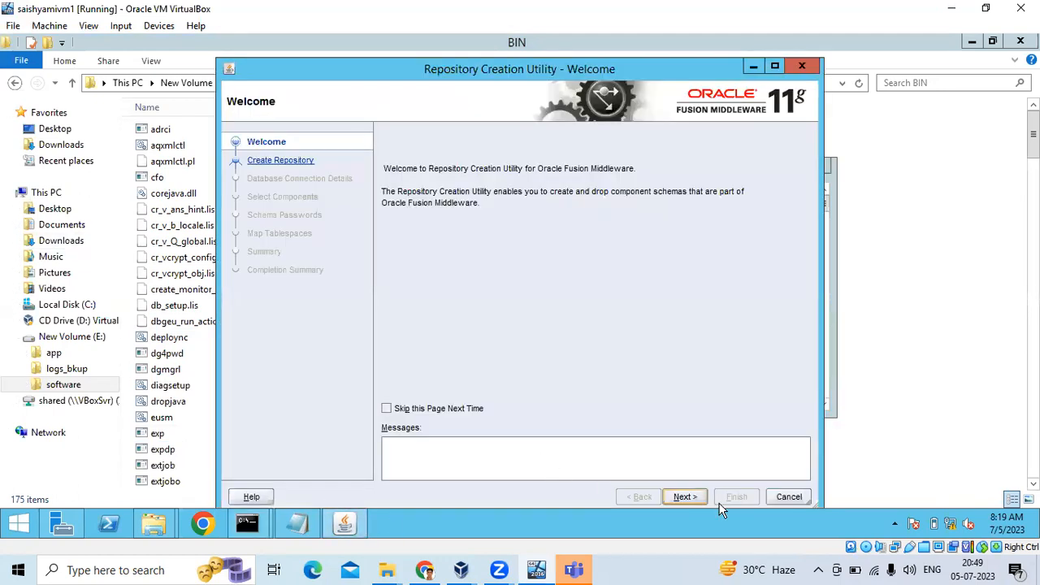
{"action": "left_click", "coordinate": [695, 502]}
{"action": "left_click", "coordinate": [641, 497]}
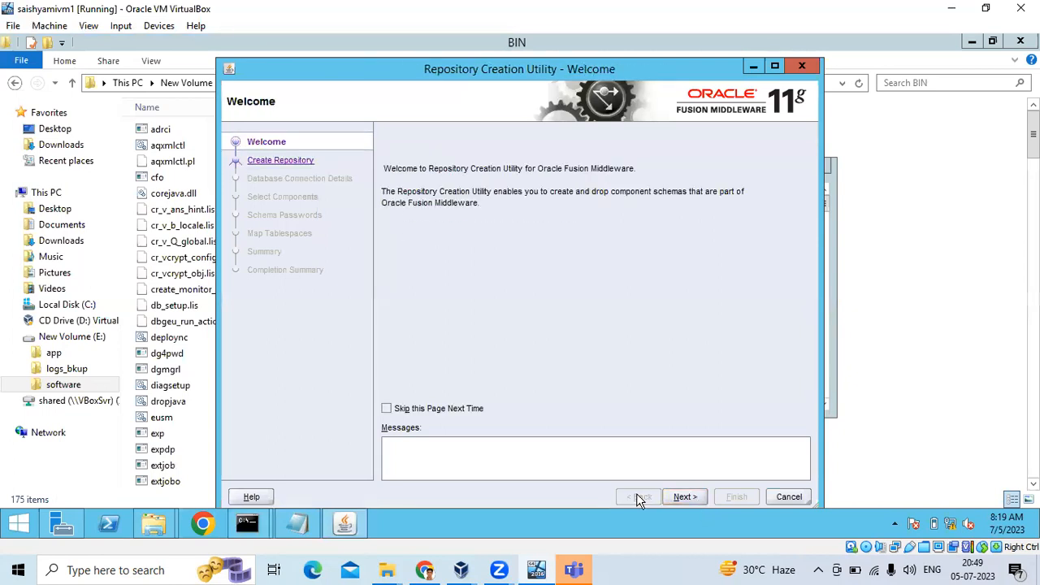
{"action": "left_click", "coordinate": [682, 497]}
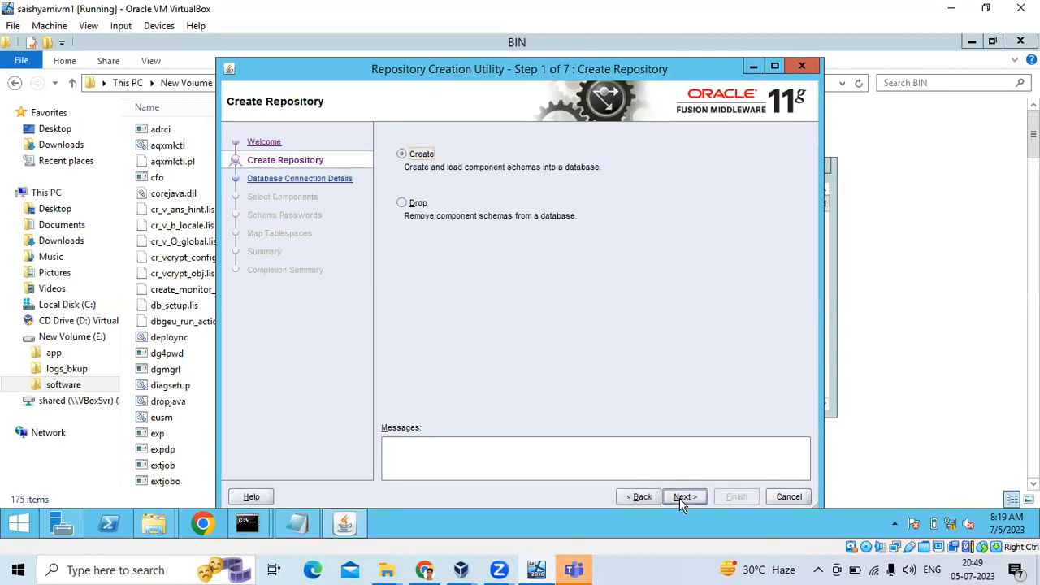
{"action": "left_click", "coordinate": [402, 157]}
{"action": "left_click", "coordinate": [687, 496]}
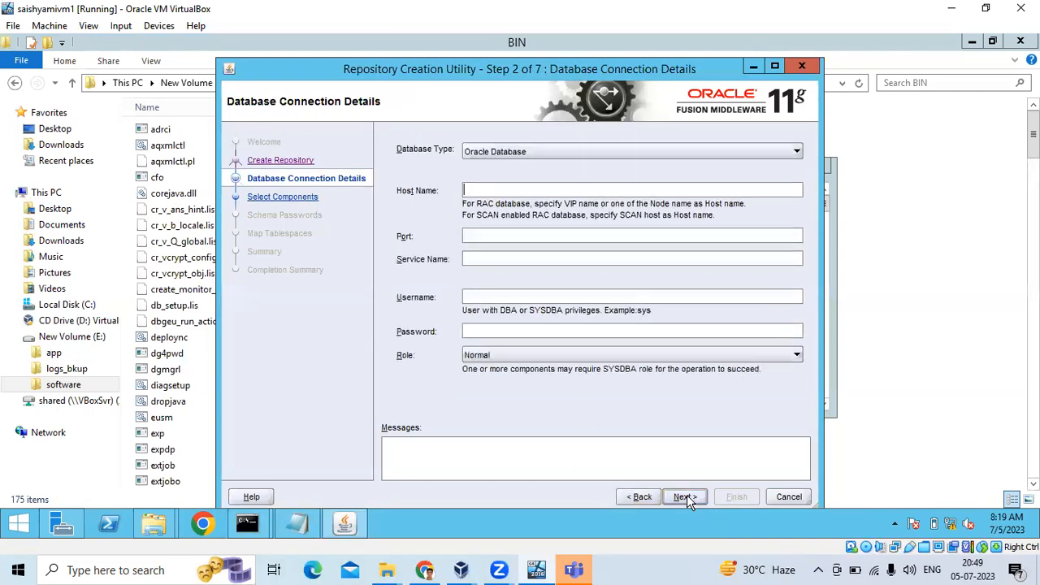
Keep Oracle Database as the type, with host localhost and port 1521.
{"action": "left_click", "coordinate": [469, 152]}
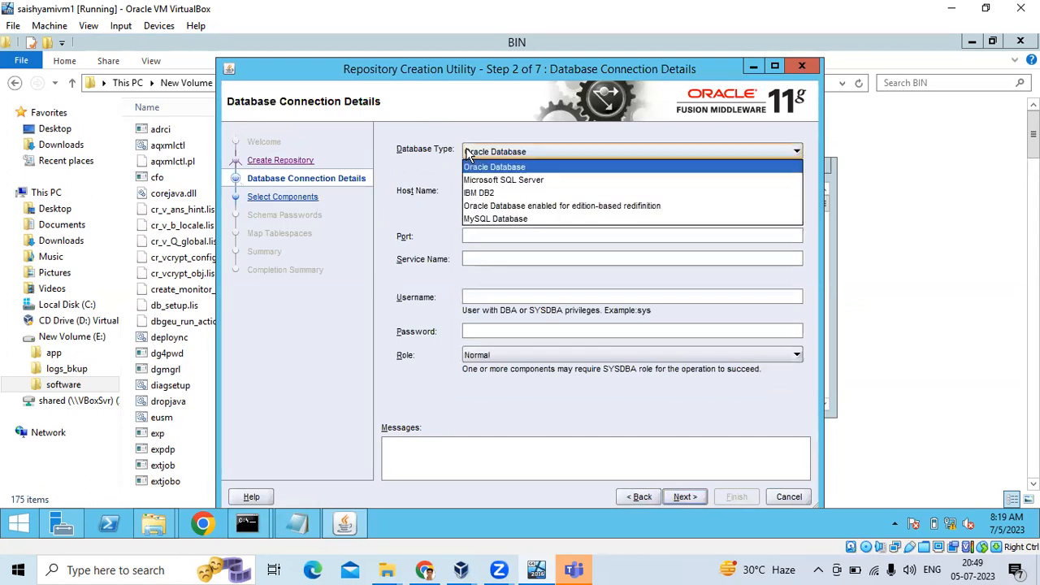
{"action": "left_click", "coordinate": [427, 174]}
{"action": "left_click", "coordinate": [484, 186]}
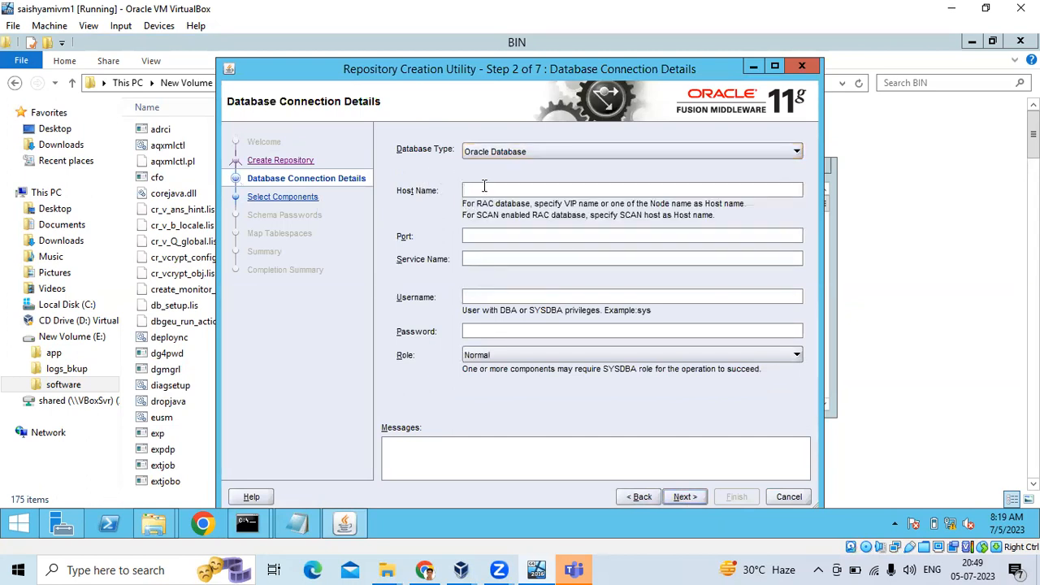
{"action": "type", "text": "localhost"}
{"action": "key", "text": "Tab"}
{"action": "type", "text": "1521"}
Enter service name orcl, username sys and the account password.
{"action": "left_click", "coordinate": [482, 257]}
{"action": "type", "text": "orcl"}
{"action": "left_click", "coordinate": [478, 297]}
{"action": "type", "text": "sys"}
{"action": "key", "text": "Tab"}
{"action": "type", "text": "••••••••"}
{"action": "key", "text": "BackSpace"}
{"action": "key", "text": "BackSpace"}
{"action": "key", "text": "BackSpace"}
{"action": "key", "text": "BackSpace"}
{"action": "key", "text": "BackSpace"}
{"action": "key", "text": "BackSpace"}
{"action": "key", "text": "BackSpace"}
{"action": "key", "text": "BackSpace"}
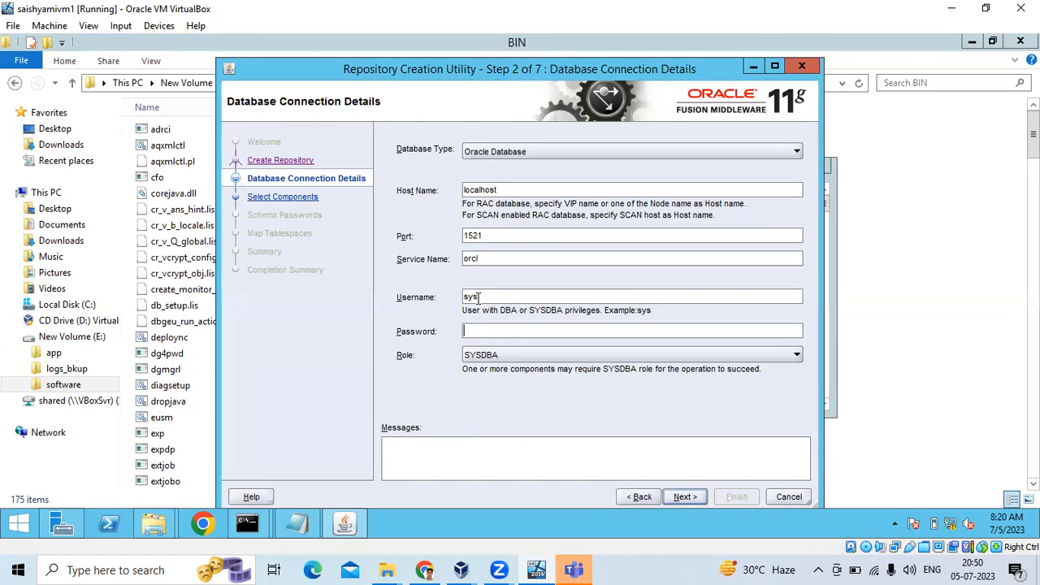
{"action": "type", "text": "••••••••••••"}
Bring up SQL*Plus and scroll to show open_cursors currently at 300.
{"action": "mouse_move", "coordinate": [244, 524]}
{"action": "left_click", "coordinate": [181, 461]}
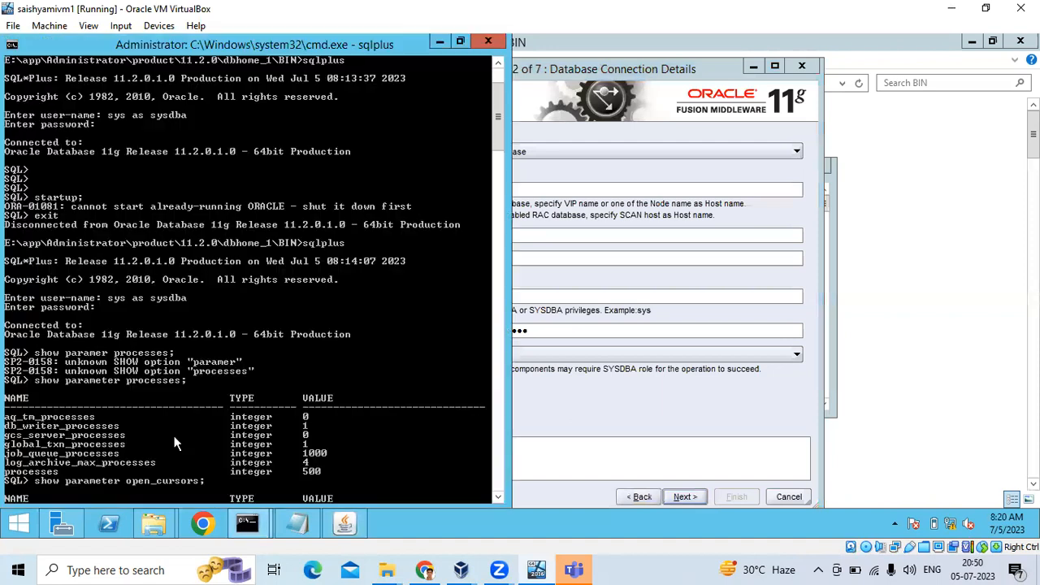
{"action": "scroll", "coordinate": [201, 379], "scroll_direction": "down", "scroll_amount": 7}
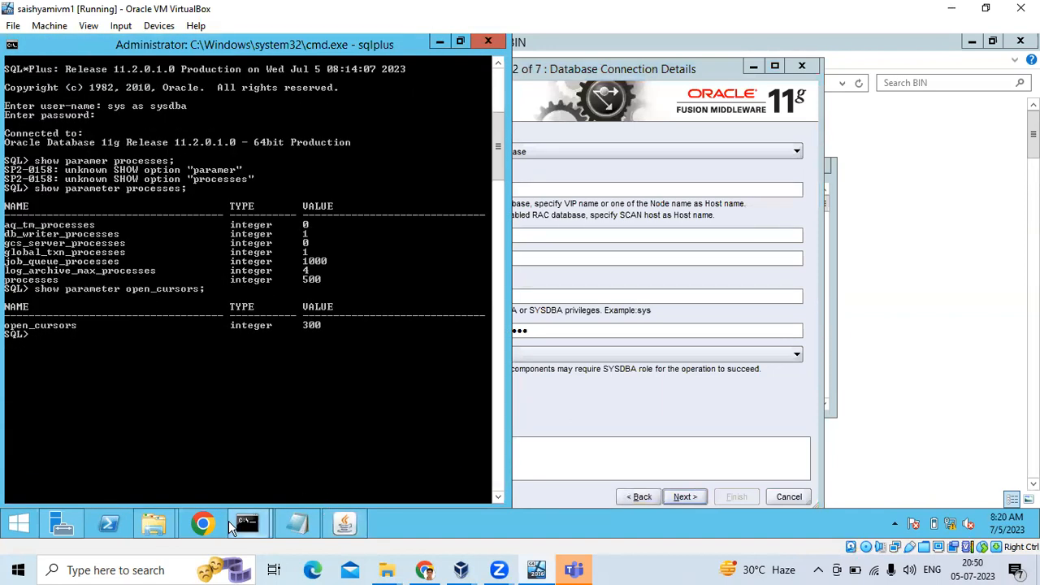
Run lsnrctl status in the rcu.bat command window to confirm orcl is READY.
{"action": "mouse_move", "coordinate": [246, 521]}
{"action": "left_click", "coordinate": [282, 458]}
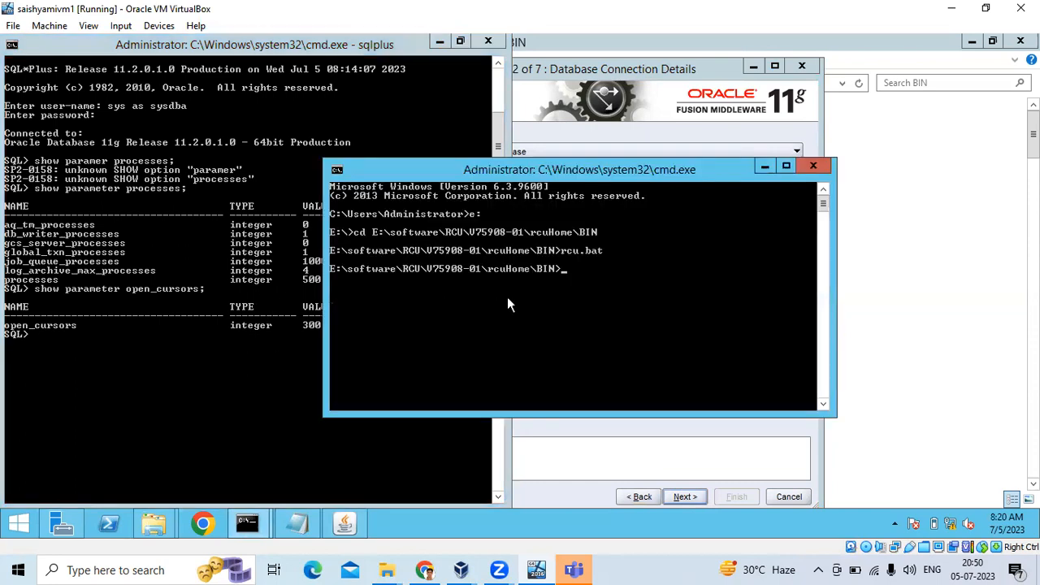
{"action": "type", "text": "lsnrctl status"}
{"action": "key", "text": "Return"}
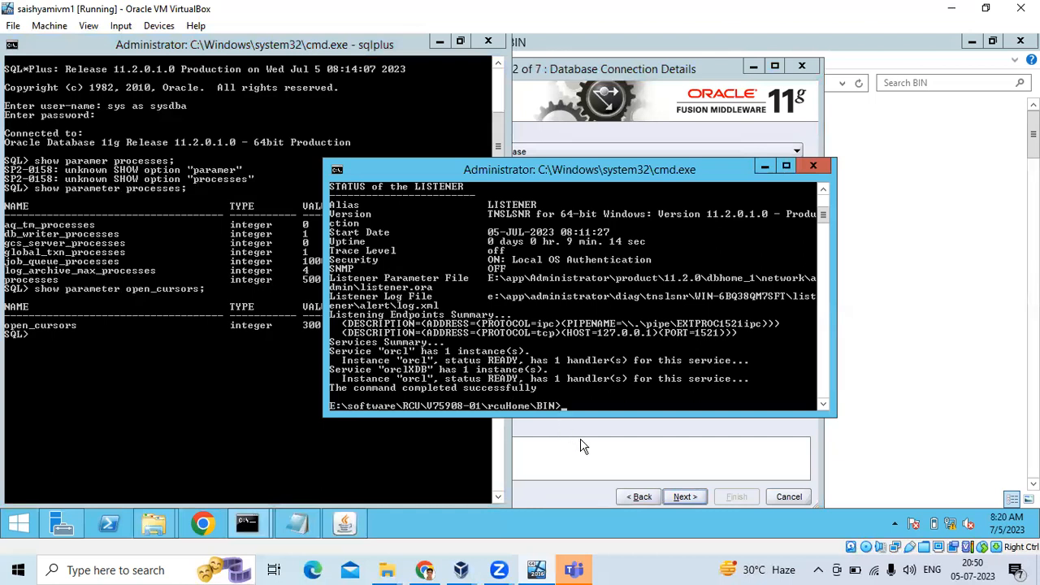
Submit the orcl connection details, accept the four passed prerequisite checks, and continue.
{"action": "left_click", "coordinate": [643, 440]}
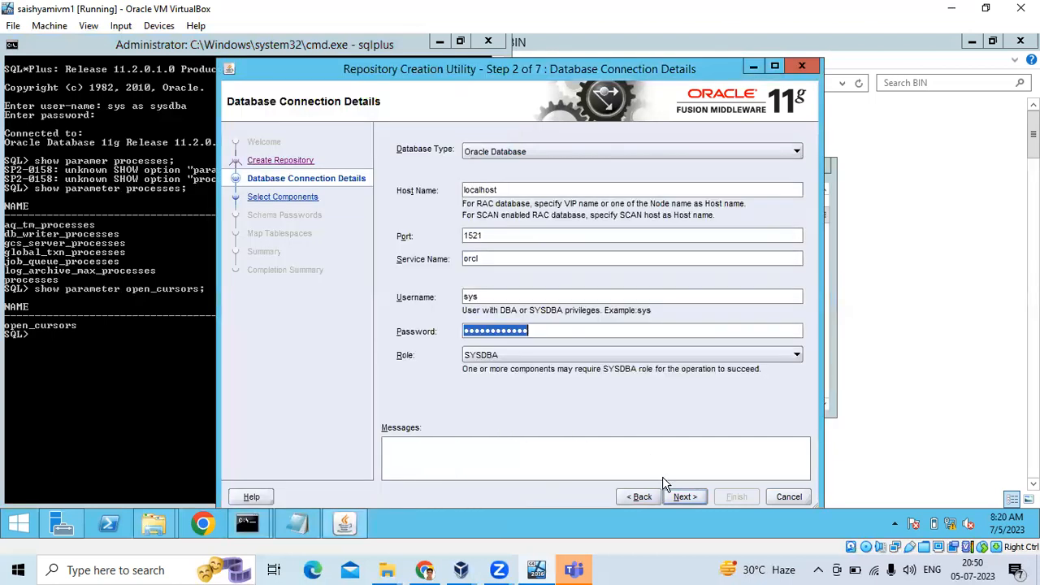
{"action": "left_click", "coordinate": [683, 497]}
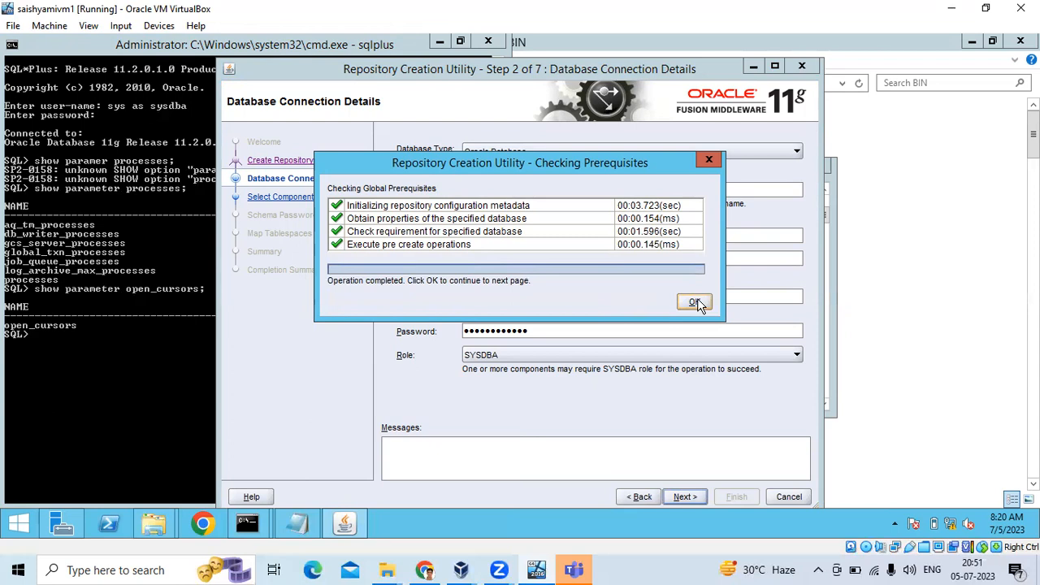
{"action": "left_click", "coordinate": [695, 302]}
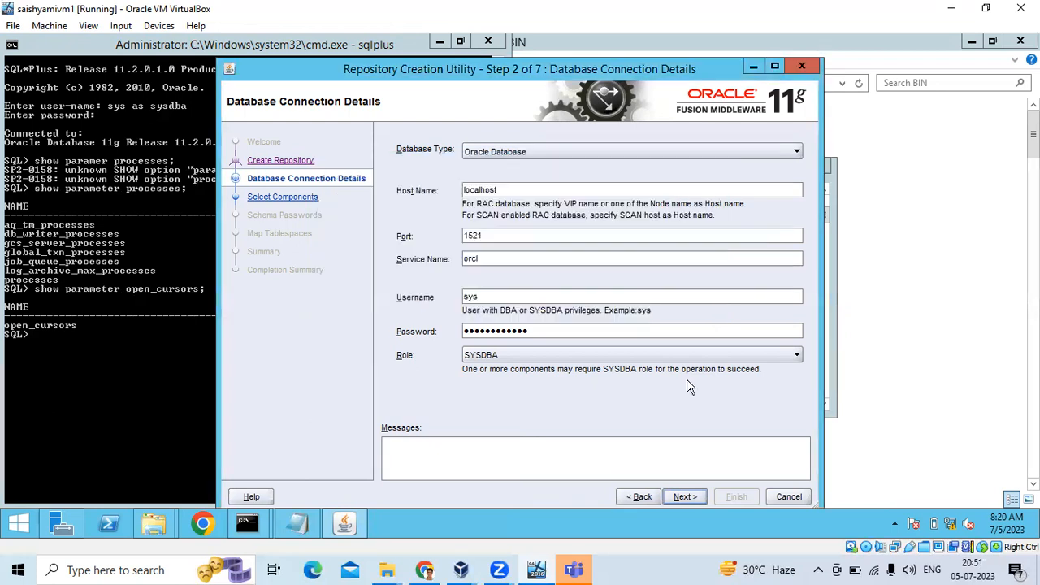
{"action": "left_click", "coordinate": [687, 493]}
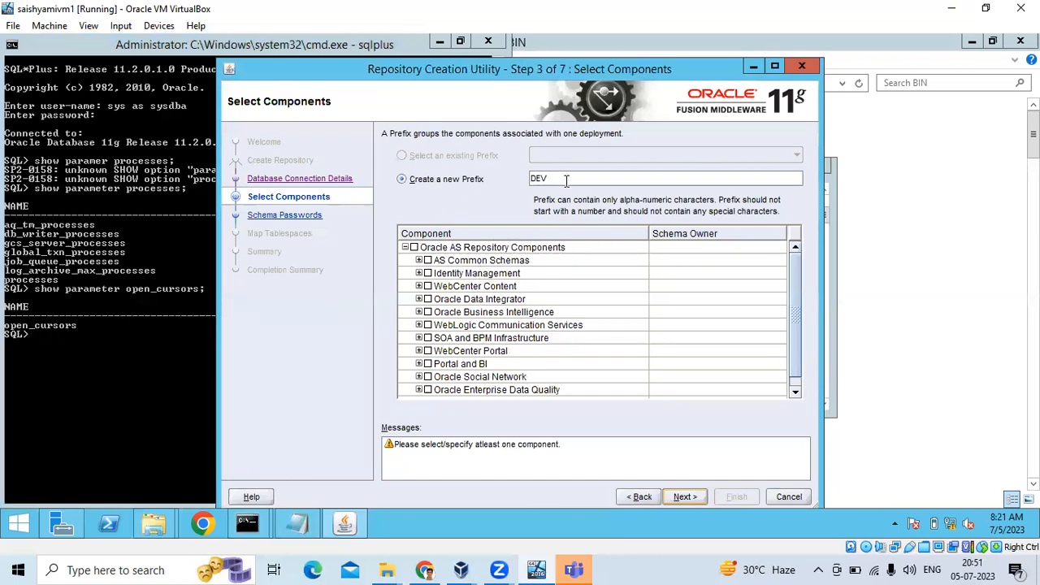
Select Oracle Internet Directory and Identity Federation, adding then removing Identity Manager.
{"action": "left_click", "coordinate": [418, 273]}
{"action": "left_click", "coordinate": [441, 287]}
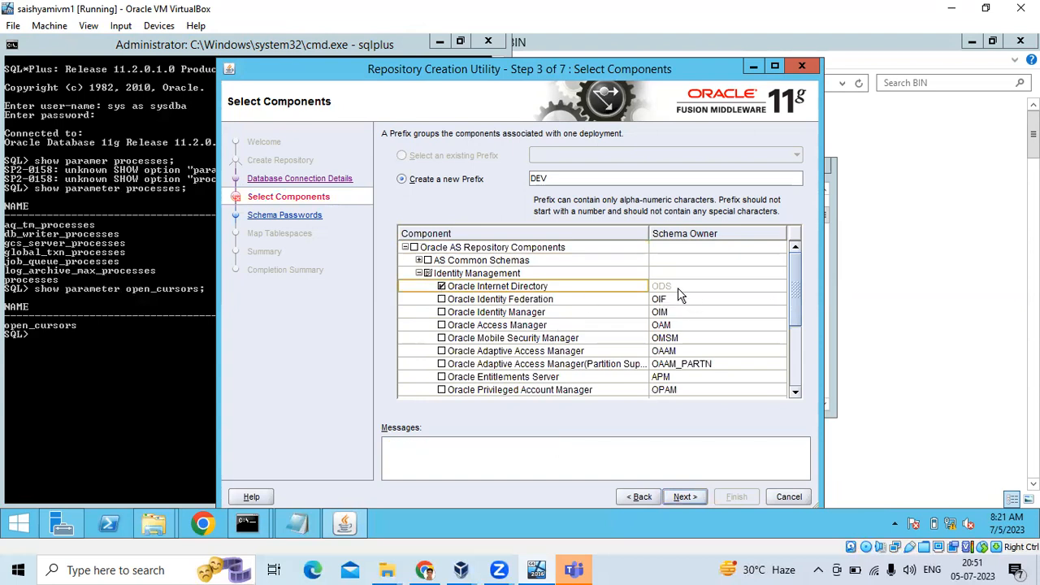
{"action": "left_click", "coordinate": [441, 300]}
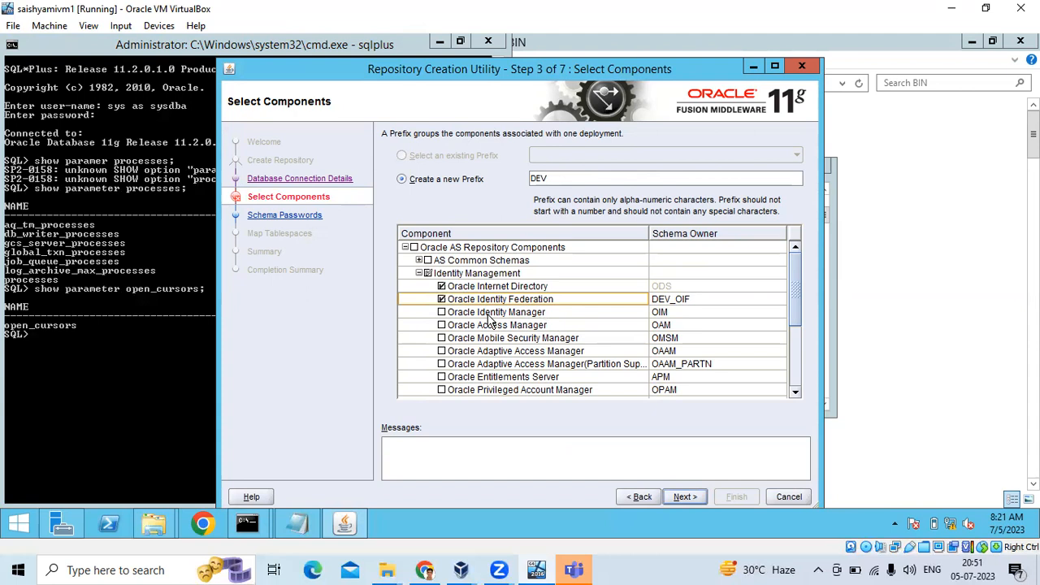
{"action": "left_click", "coordinate": [441, 312]}
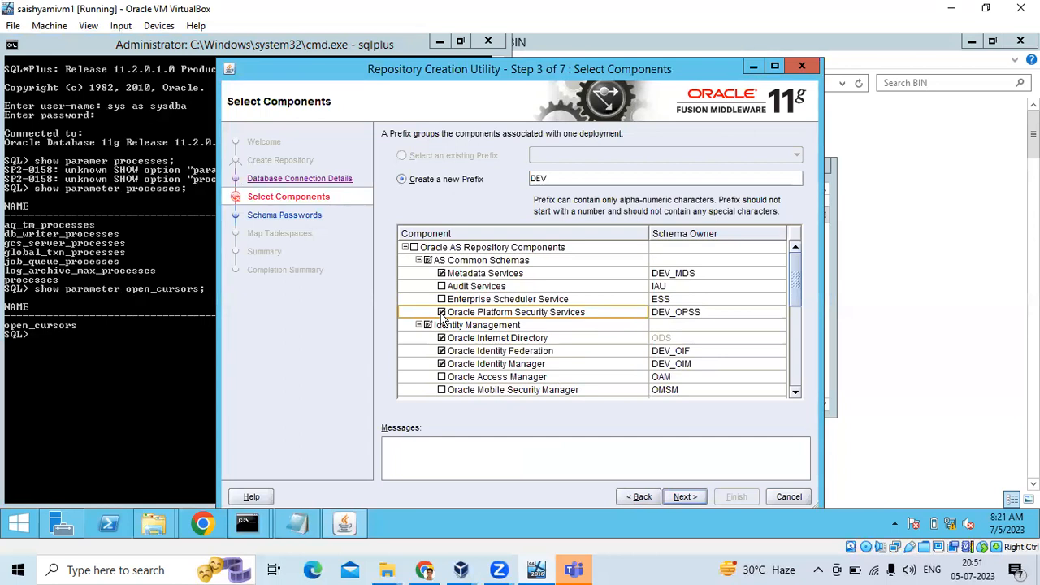
{"action": "left_click", "coordinate": [442, 364]}
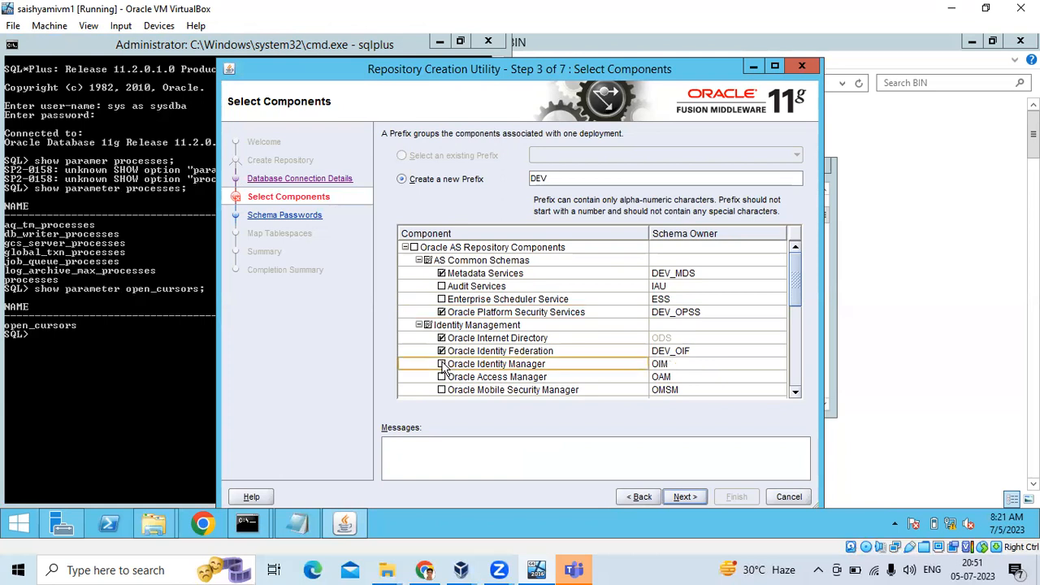
{"action": "scroll", "coordinate": [573, 349], "scroll_direction": "down", "scroll_amount": 8}
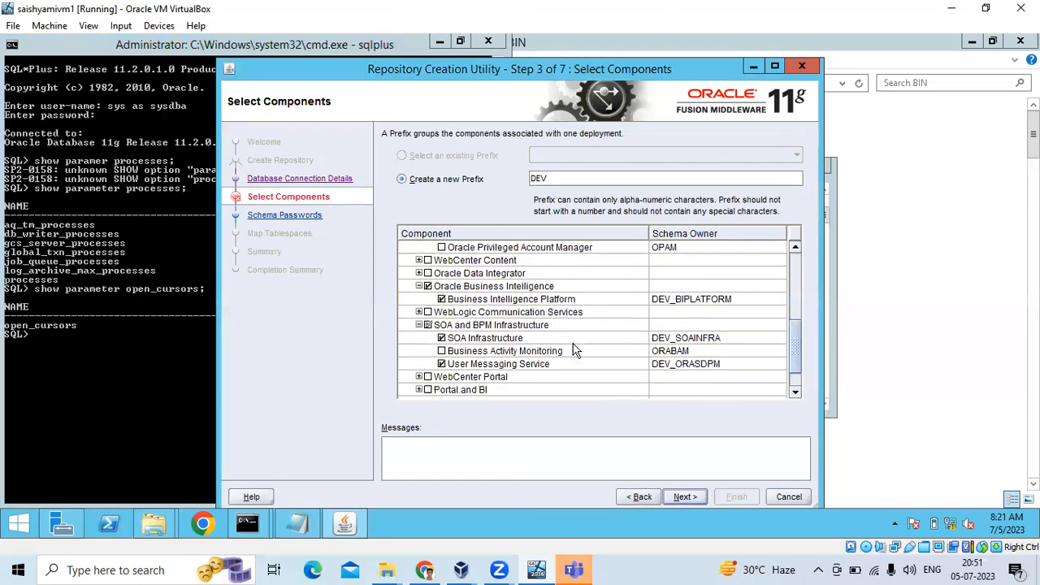
{"action": "scroll", "coordinate": [573, 350], "scroll_direction": "down", "scroll_amount": 1}
{"action": "scroll", "coordinate": [574, 354], "scroll_direction": "up", "scroll_amount": 8}
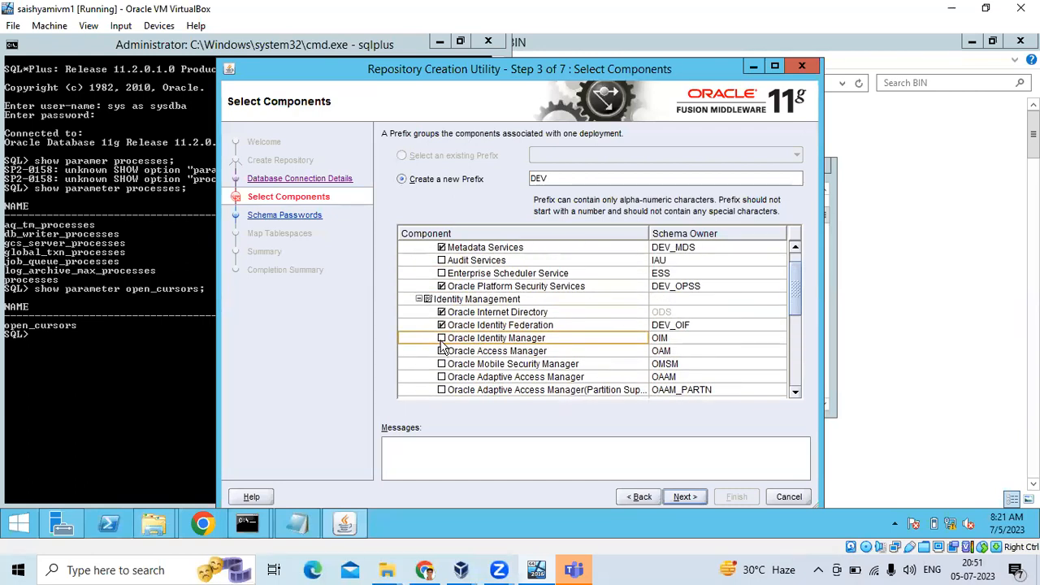
Go back, resubmit the connection details, and accept the passed checks.
{"action": "left_click", "coordinate": [652, 496]}
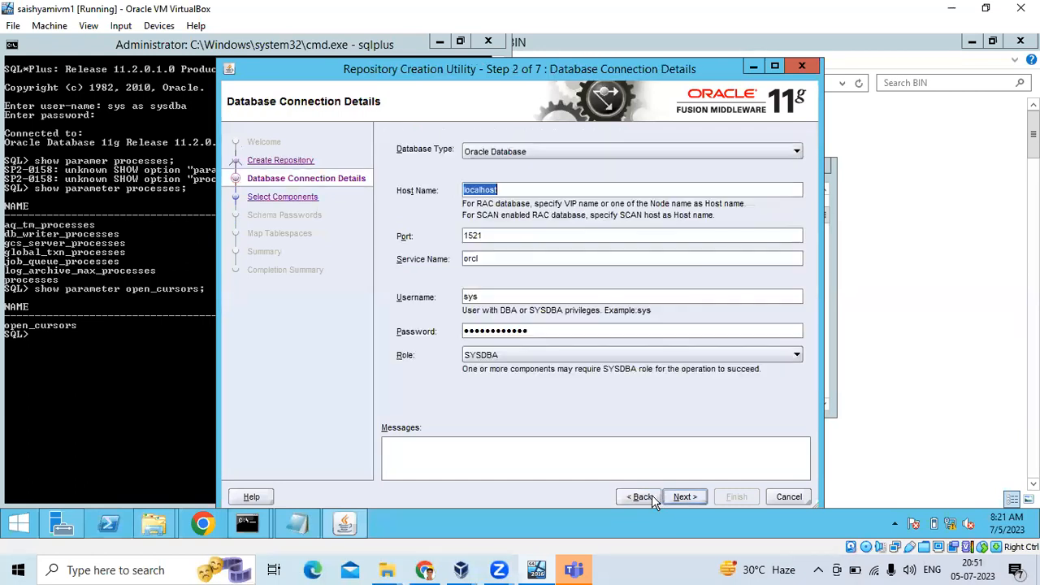
{"action": "left_click", "coordinate": [683, 497]}
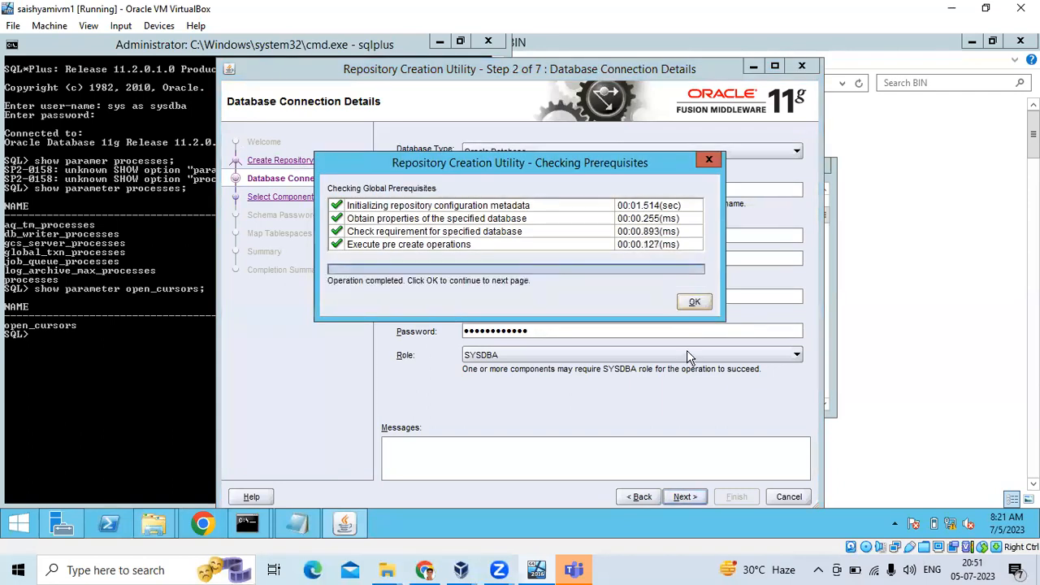
{"action": "left_click", "coordinate": [693, 302]}
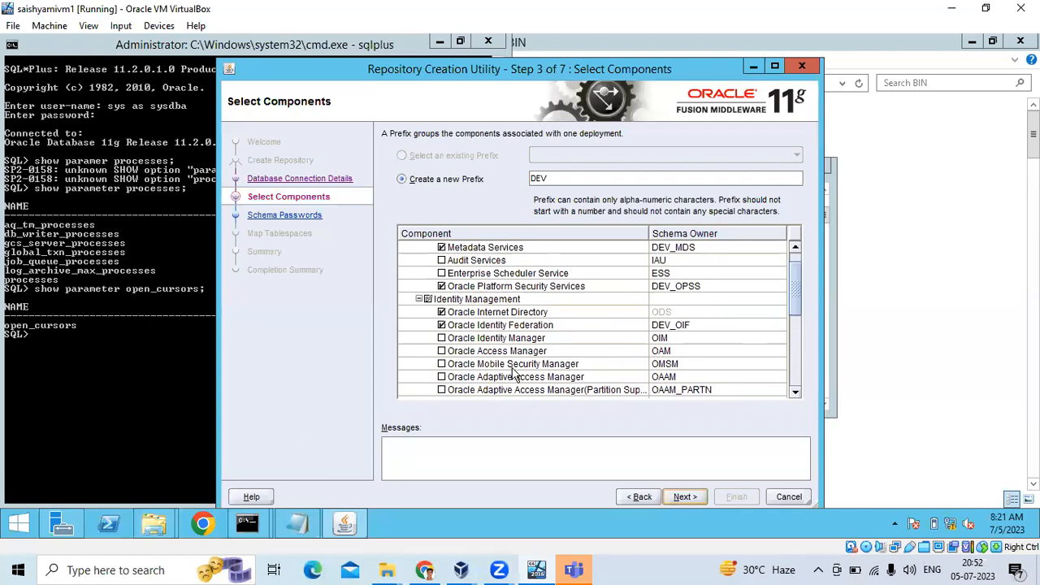
Clear Platform Security Services and Metadata Services, then run the component prerequisite check.
{"action": "left_click", "coordinate": [441, 286]}
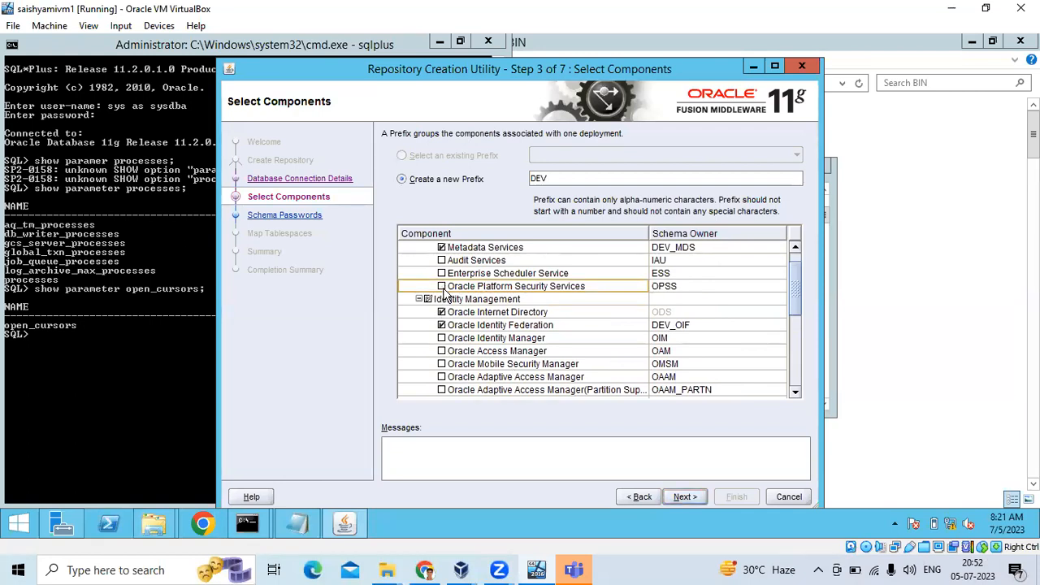
{"action": "left_click", "coordinate": [441, 247]}
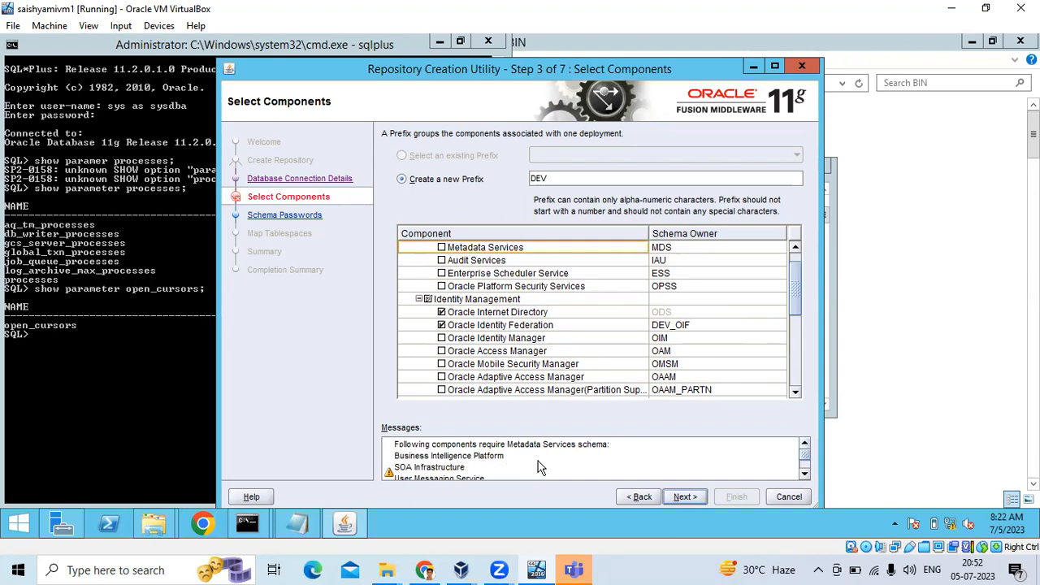
{"action": "left_click", "coordinate": [804, 476]}
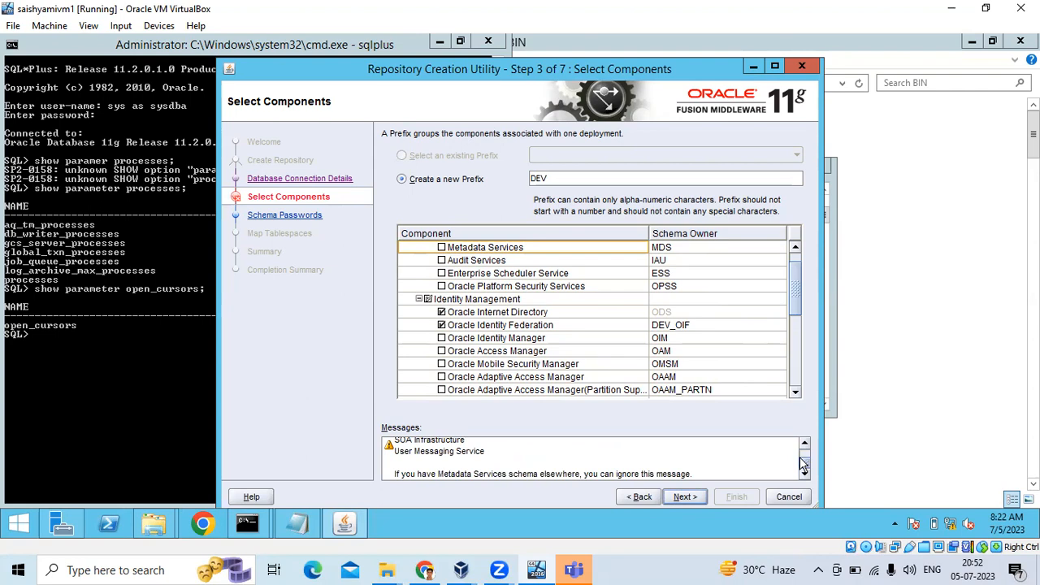
{"action": "left_click", "coordinate": [803, 453]}
{"action": "left_click", "coordinate": [804, 470]}
{"action": "left_click", "coordinate": [801, 457]}
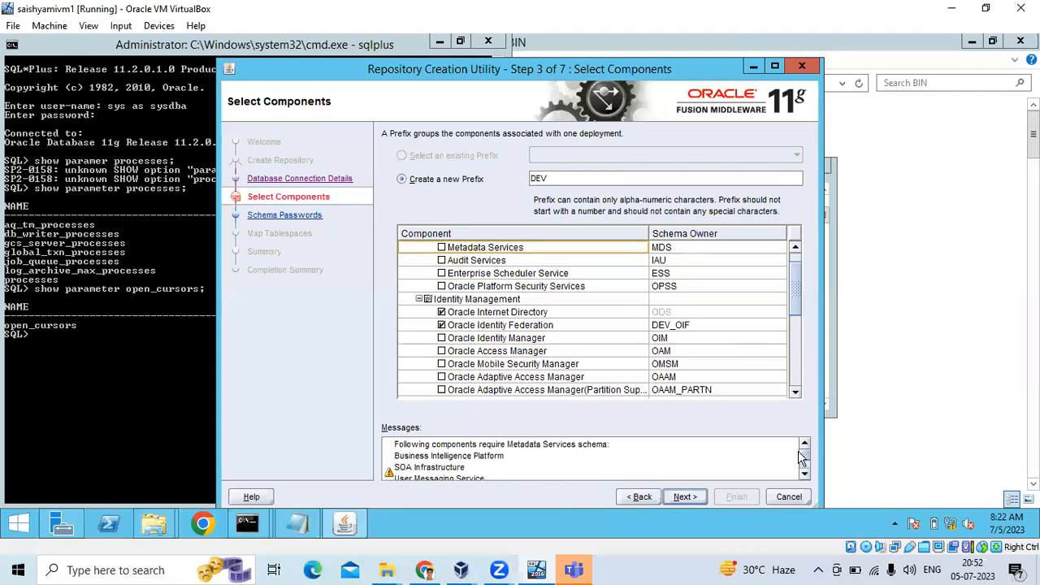
{"action": "left_click", "coordinate": [696, 497]}
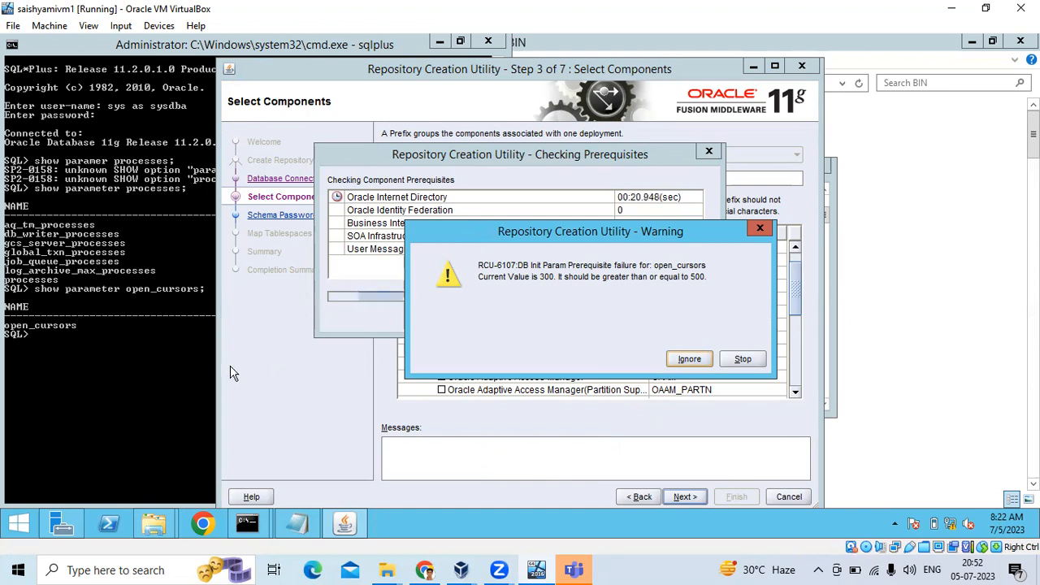
Confirm open_cursors in SQL*Plus, then bring the Installation Notes forward in Notepad.
{"action": "left_click", "coordinate": [117, 358]}
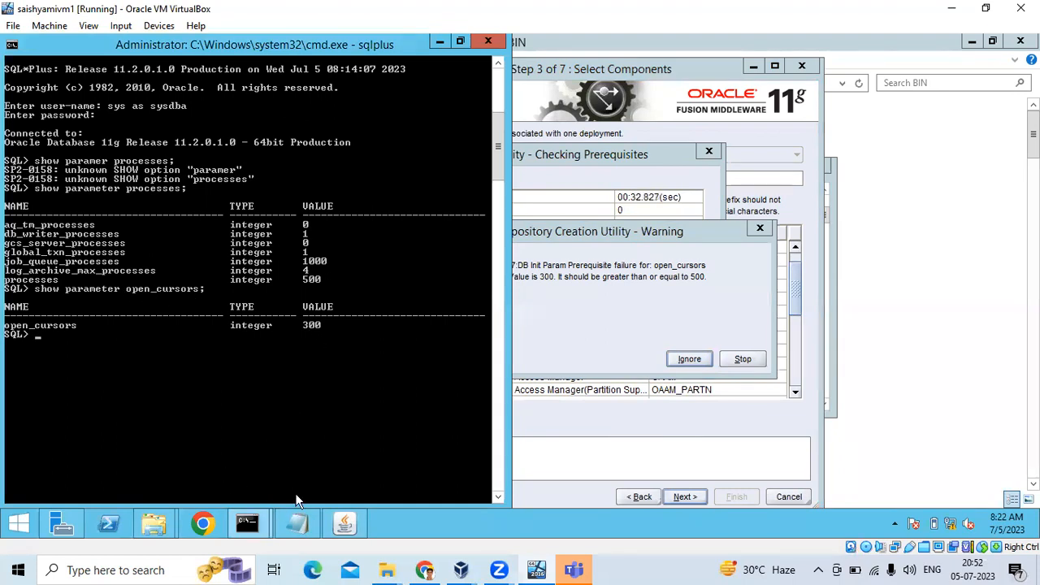
{"action": "left_click", "coordinate": [299, 525]}
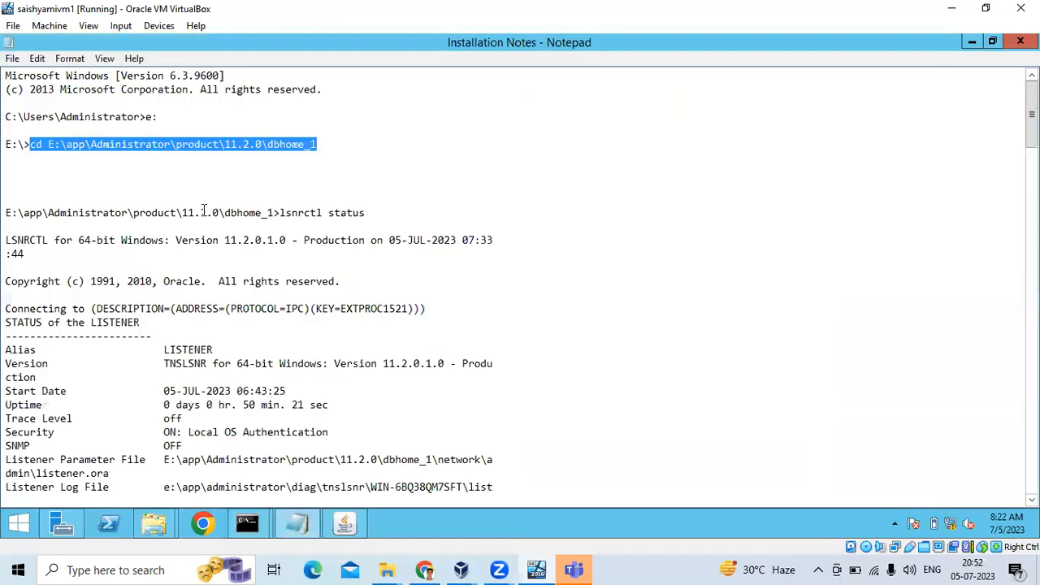
Duplicate the processes=500 alter system line and change the copy to open_cursors.
{"action": "scroll", "coordinate": [230, 302], "scroll_direction": "down", "scroll_amount": 15}
{"action": "scroll", "coordinate": [158, 294], "scroll_direction": "up", "scroll_amount": 4}
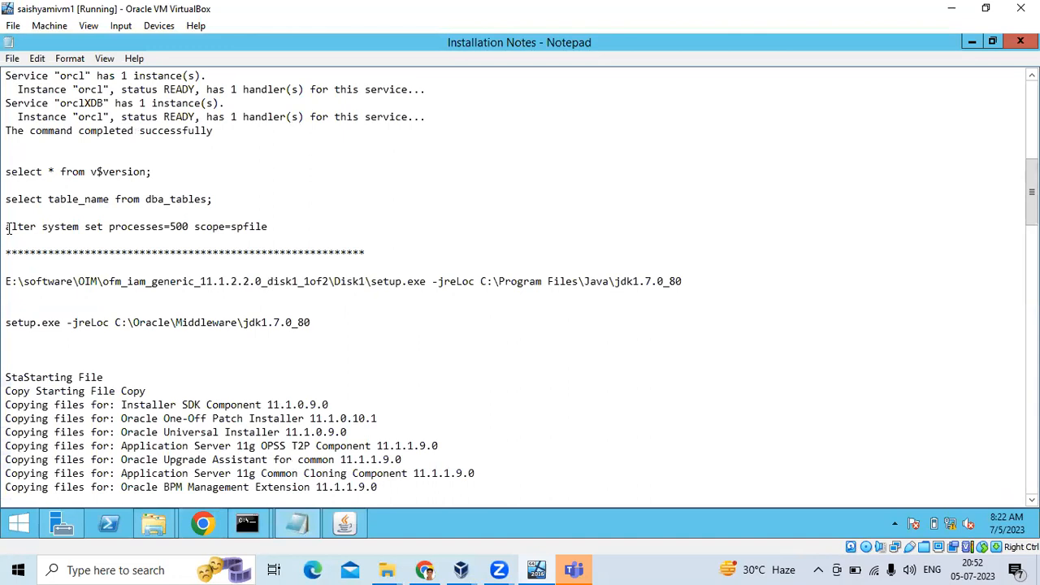
{"action": "mouse_move", "coordinate": [7, 226]}
{"action": "left_mouse_down"}
{"action": "mouse_move", "coordinate": [268, 229]}
{"action": "mouse_move", "coordinate": [8, 230]}
{"action": "left_mouse_up"}
{"action": "key", "text": "ctrl+c"}
{"action": "left_click", "coordinate": [287, 230]}
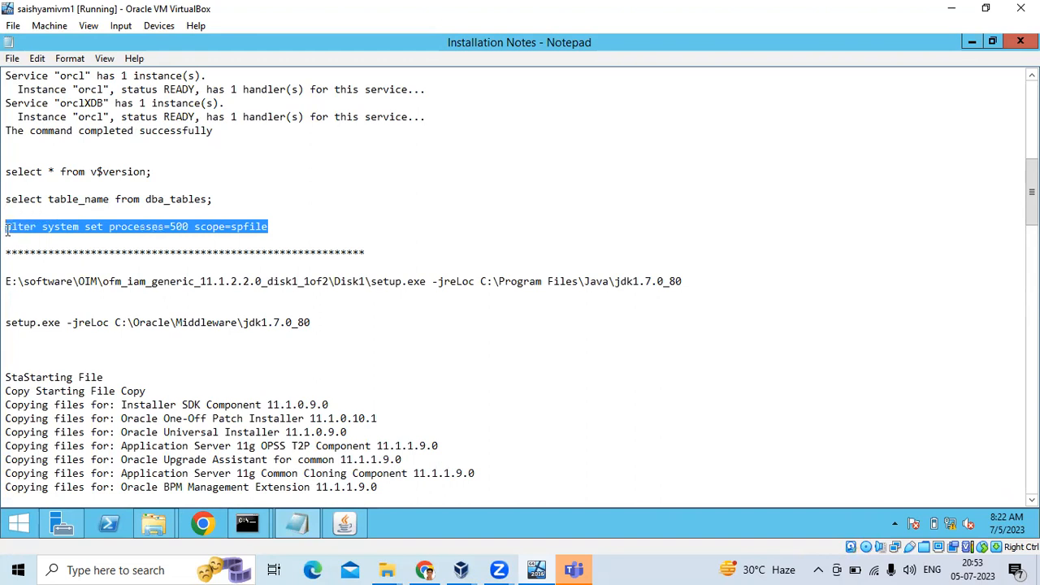
{"action": "left_click", "coordinate": [333, 230]}
{"action": "key", "text": "Return"}
{"action": "key", "text": "Return"}
{"action": "key", "text": "ctrl+v"}
{"action": "left_click_drag", "start_coordinate": [165, 254], "coordinate": [113, 250]}
{"action": "key", "text": "shift+Home"}
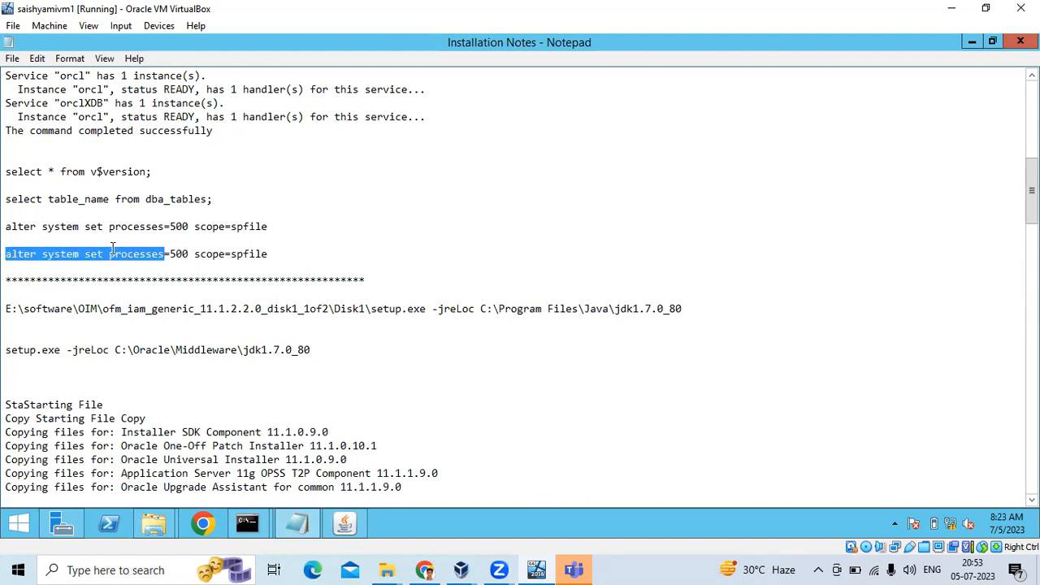
{"action": "left_click", "coordinate": [114, 253]}
{"action": "left_click_drag", "start_coordinate": [110, 253], "coordinate": [162, 254]}
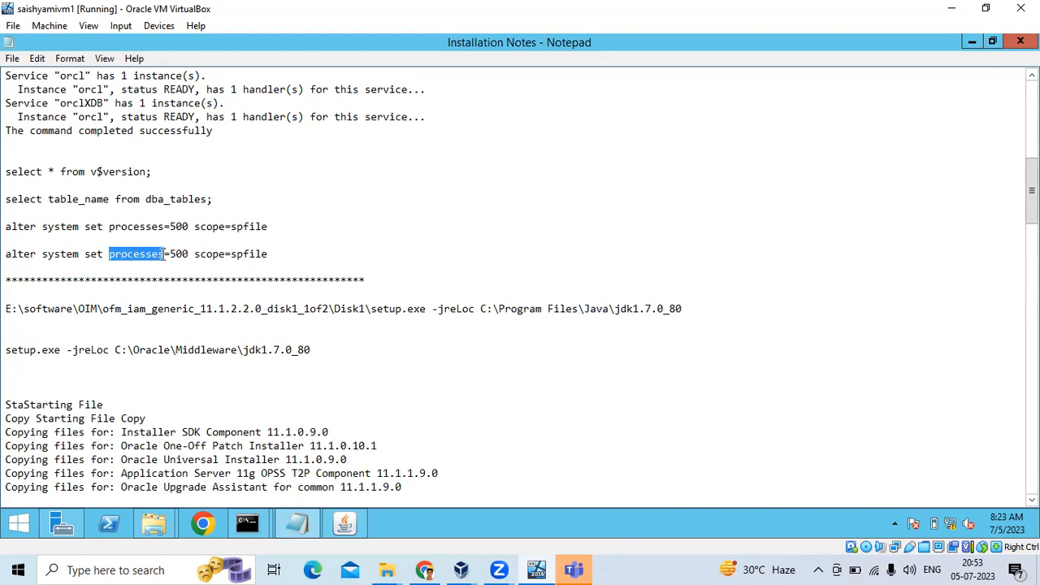
{"action": "type", "text": "open_"}
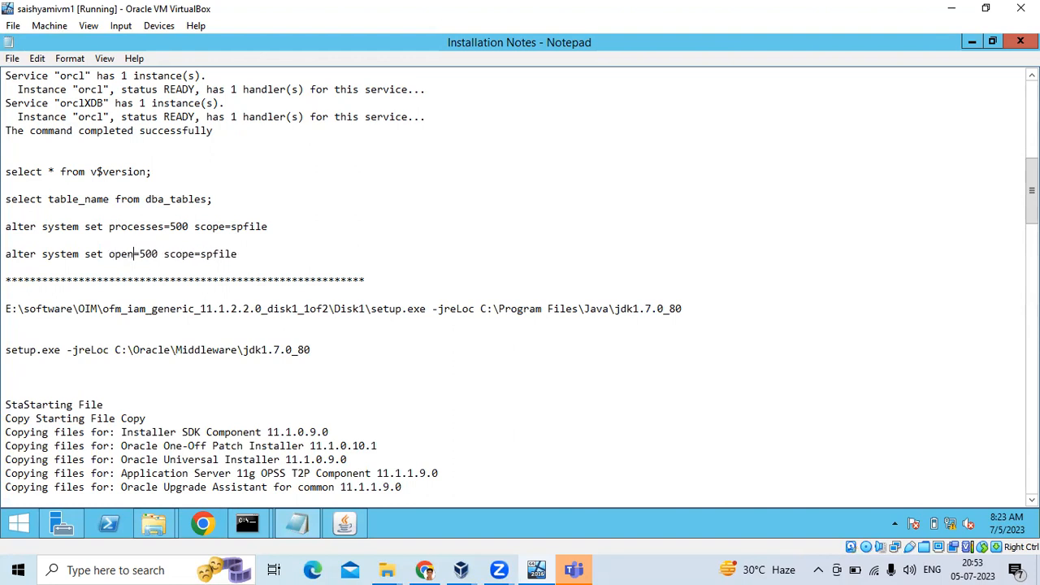
{"action": "type", "text": "cursors"}
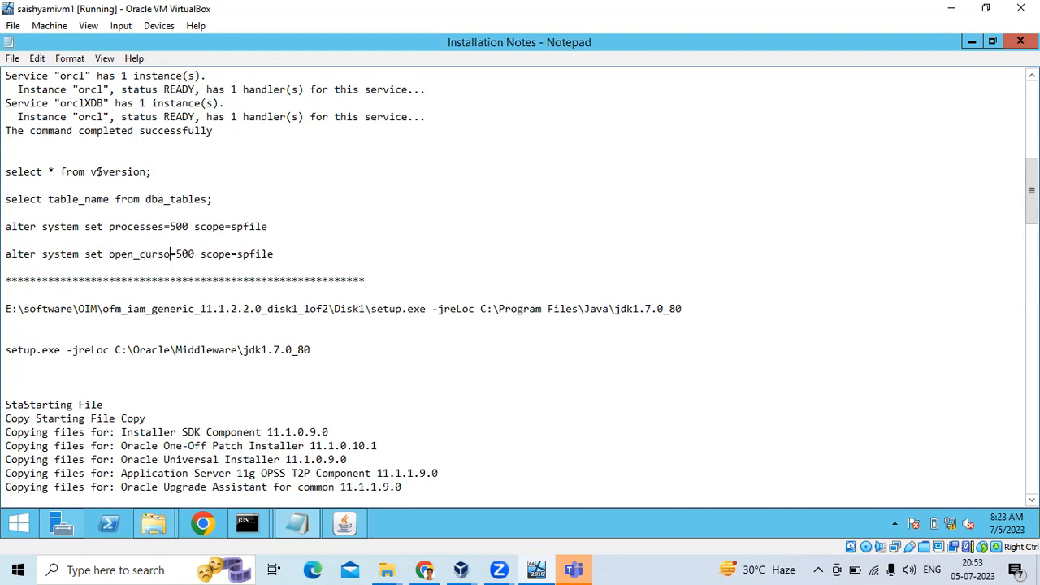
Recheck the RCU open_cursors warning, then save the Installation Notes.
{"action": "left_click", "coordinate": [339, 523]}
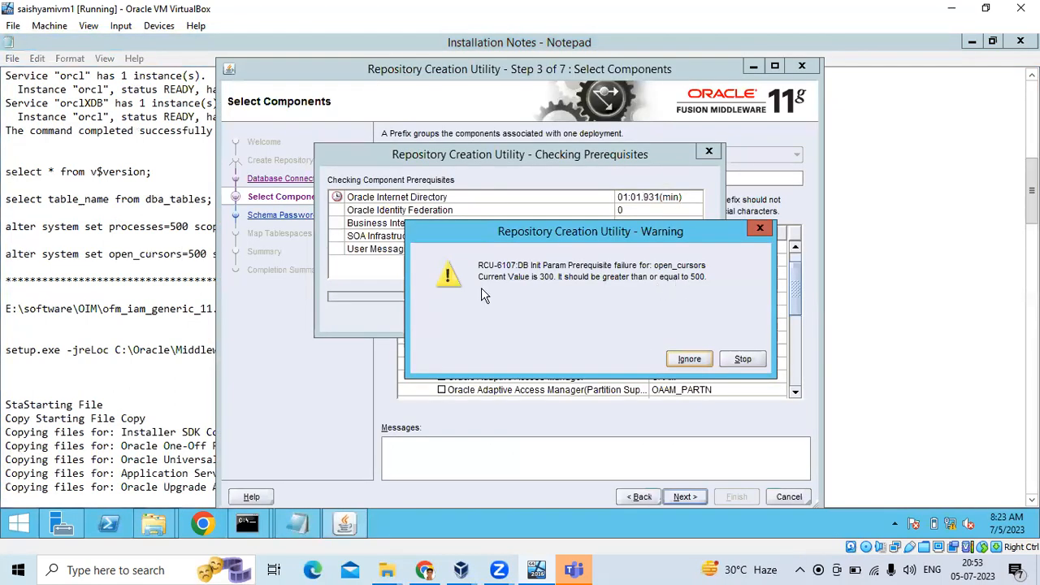
{"action": "left_click", "coordinate": [200, 261]}
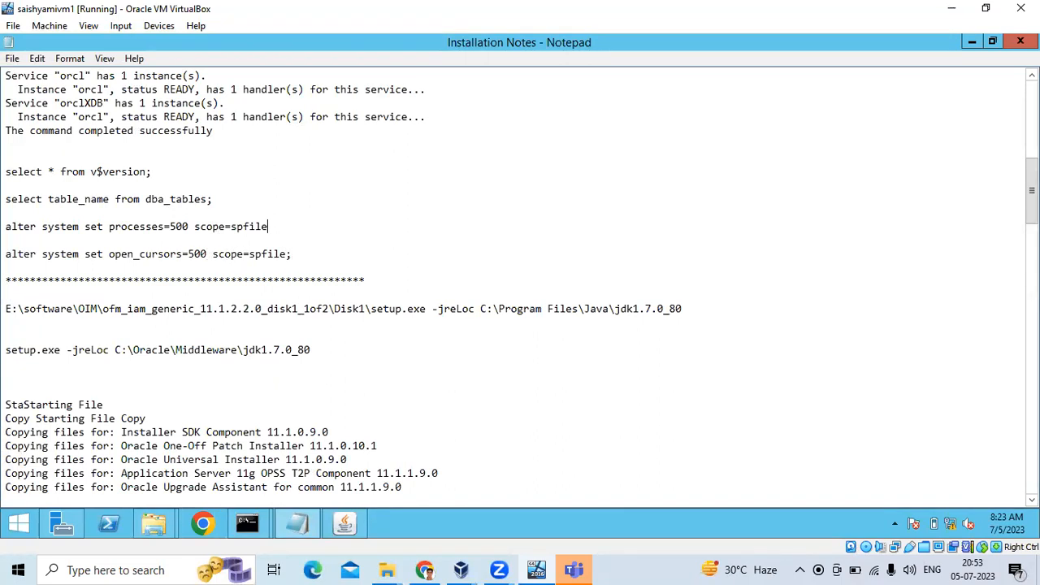
{"action": "left_click", "coordinate": [12, 58]}
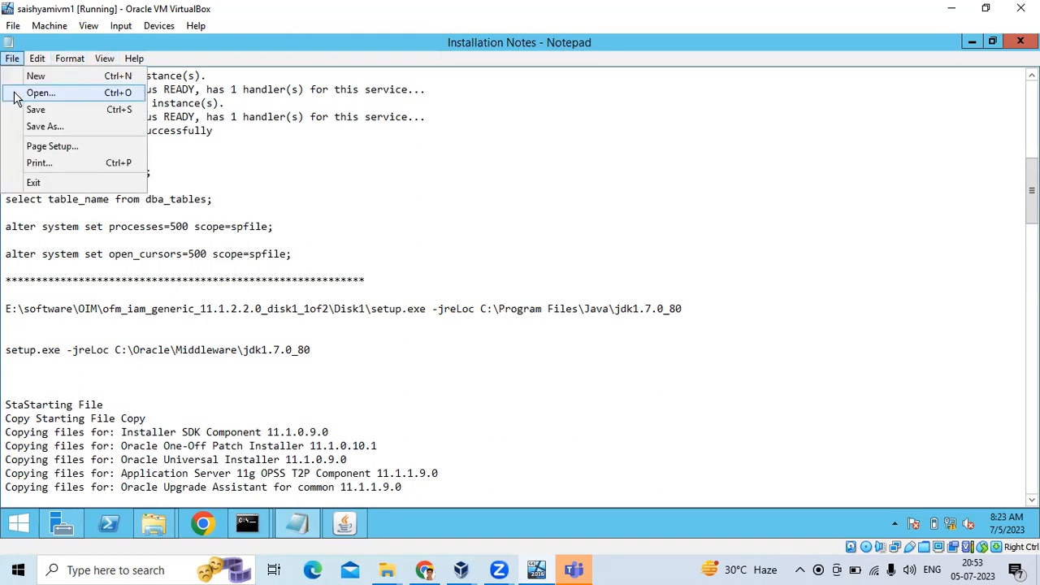
{"action": "left_click", "coordinate": [35, 110]}
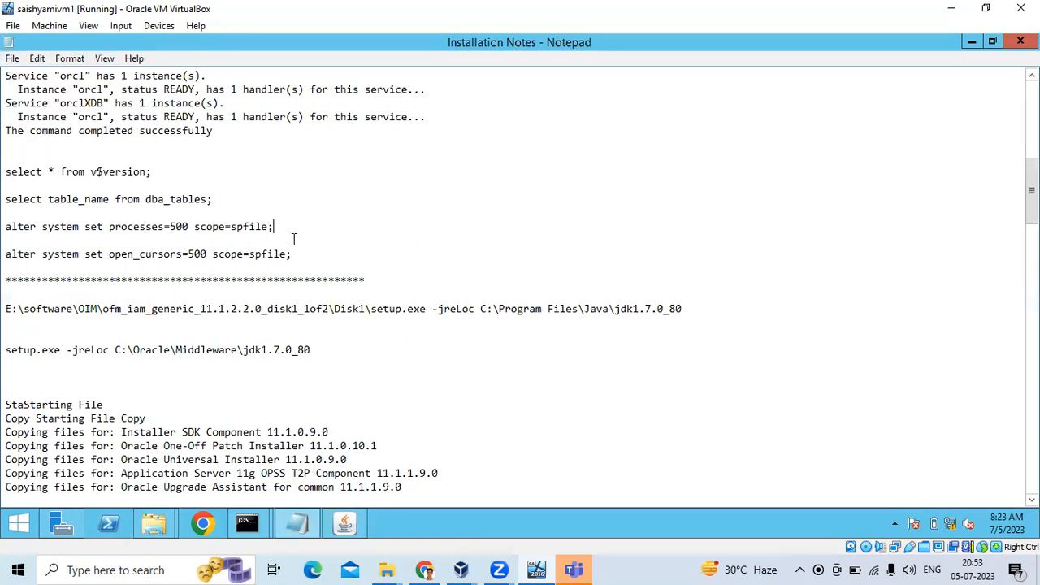
Copy the 'alter system set open_cursors=500 scope=spfile;' line.
{"action": "triple_click", "coordinate": [25, 254]}
{"action": "right_click", "coordinate": [23, 254]}
{"action": "left_click", "coordinate": [65, 301]}
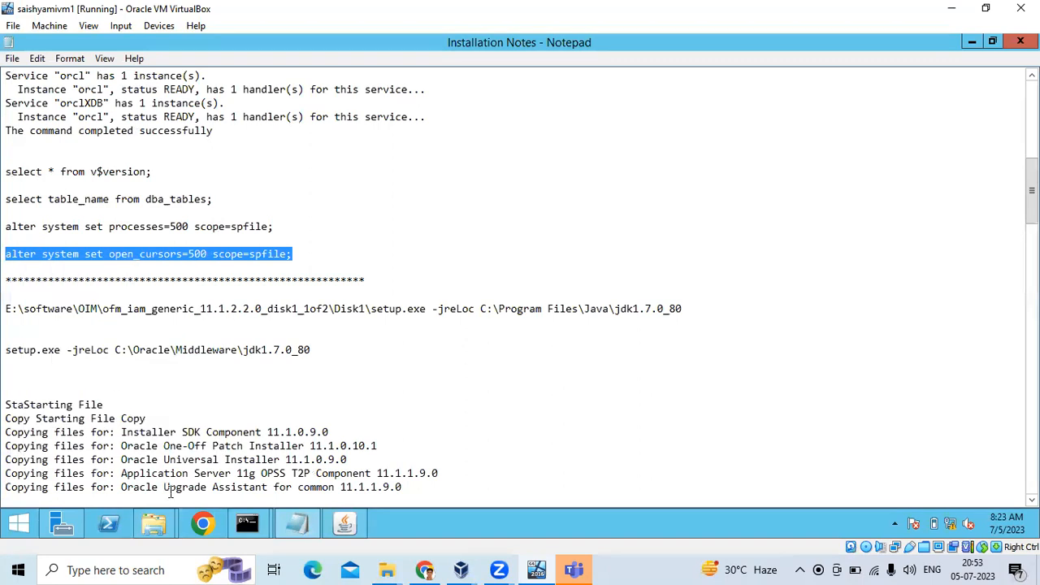
Run 'alter system set open_cursors=500 scope=spfile;' in SQL*Plus, then commit.
{"action": "mouse_move", "coordinate": [270, 526]}
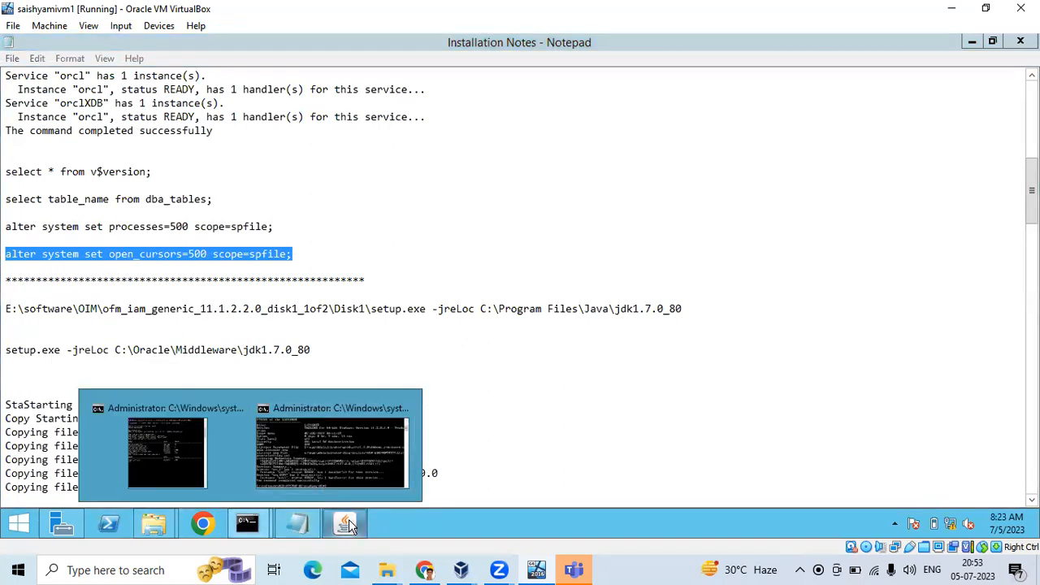
{"action": "left_click", "coordinate": [197, 470]}
{"action": "right_click", "coordinate": [158, 369]}
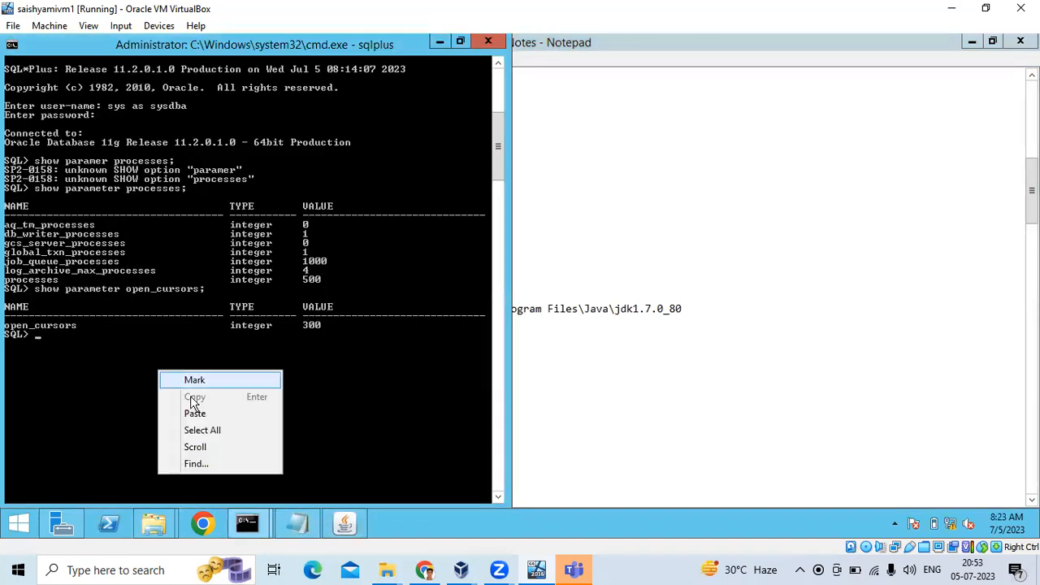
{"action": "left_click", "coordinate": [191, 411]}
{"action": "key", "text": "Return"}
{"action": "type", "text": "commit"}
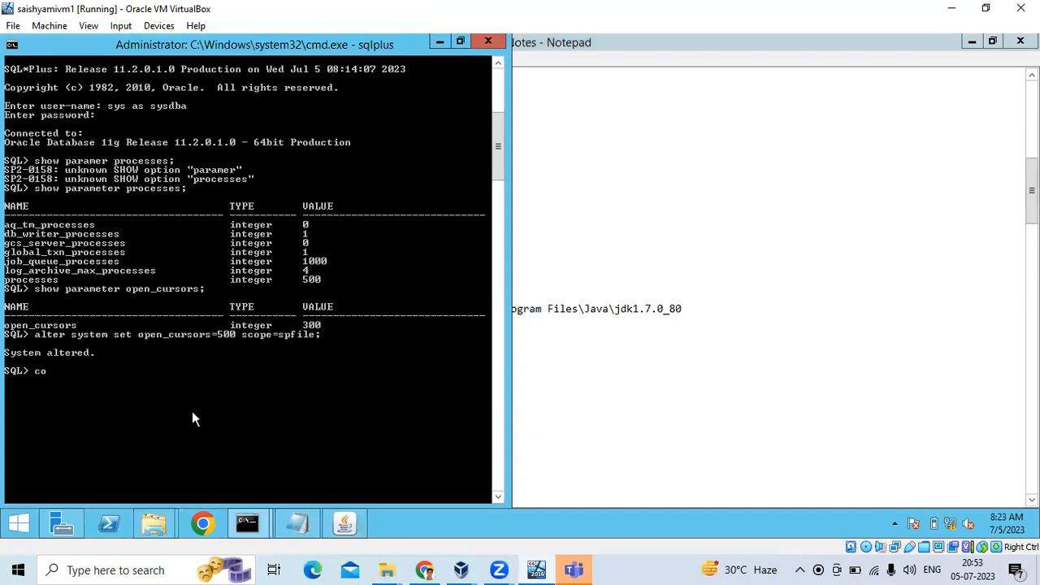
{"action": "type", "text": ";"}
{"action": "key", "text": "Return"}
Save the Installation Notes in Notepad.
{"action": "left_click", "coordinate": [789, 353]}
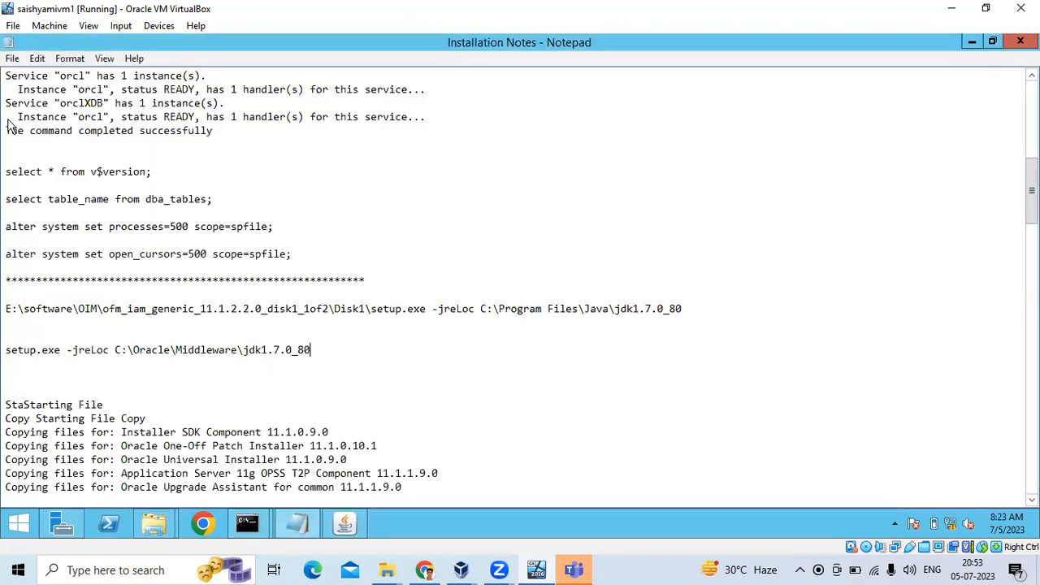
{"action": "left_click", "coordinate": [12, 58]}
{"action": "left_click", "coordinate": [18, 107]}
Ignore the open_cursors warning and dismiss the finished prerequisite check to reach Schema Passwords.
{"action": "left_click", "coordinate": [214, 187]}
{"action": "mouse_move", "coordinate": [345, 524]}
{"action": "left_click", "coordinate": [321, 394]}
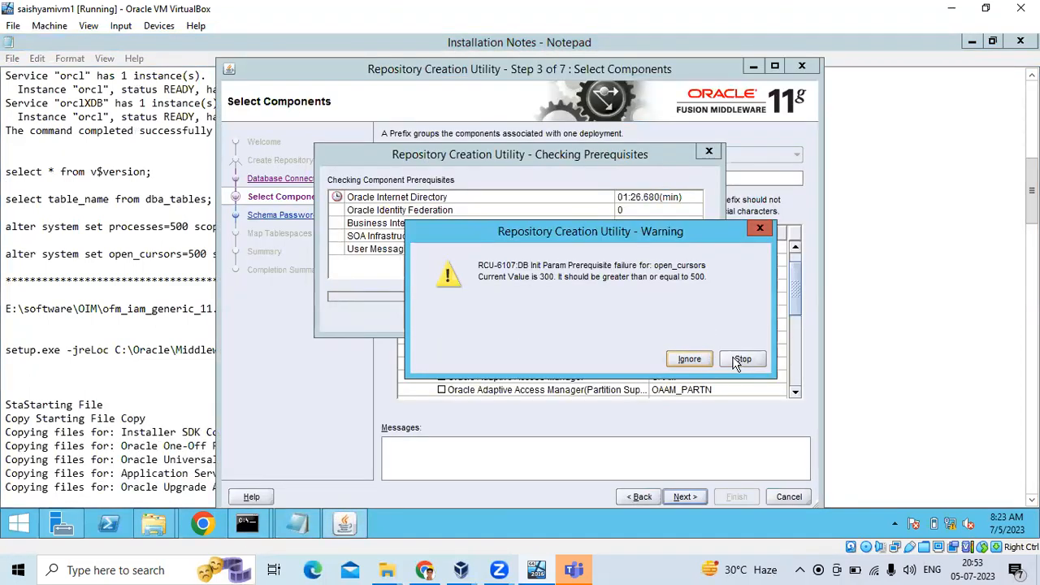
{"action": "left_click", "coordinate": [700, 359]}
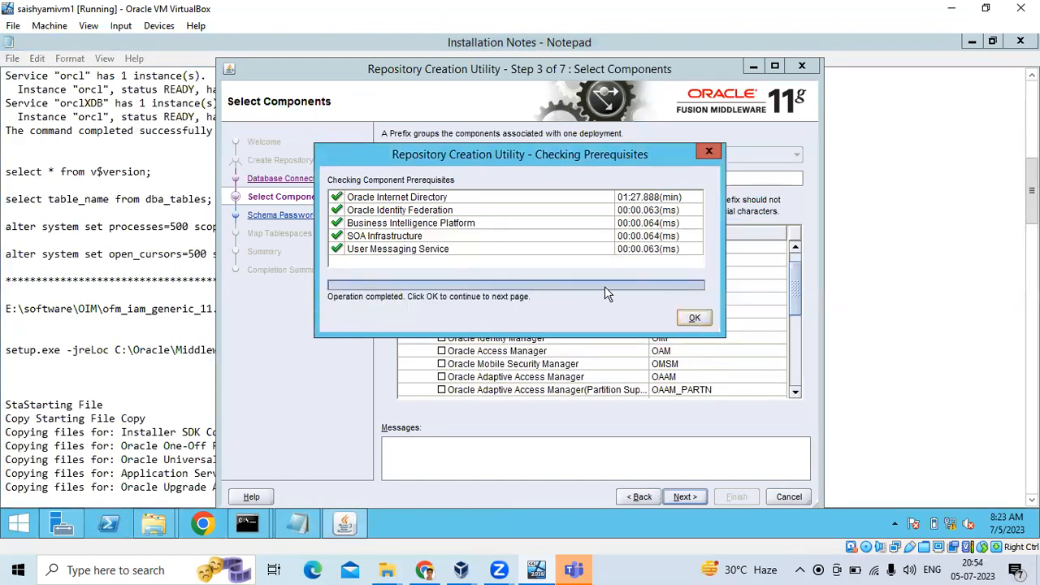
{"action": "left_click", "coordinate": [688, 321]}
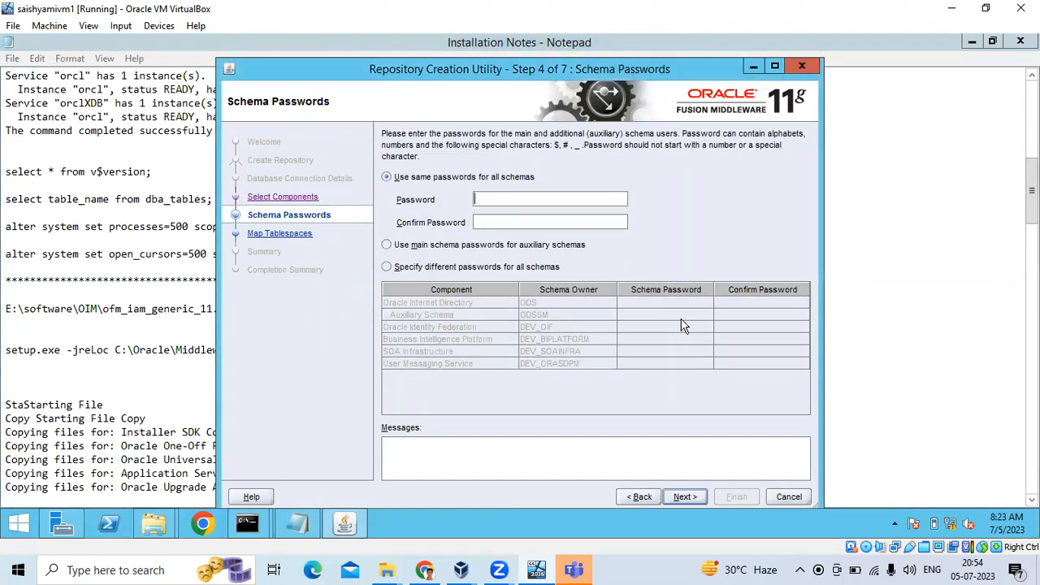
Go back to Select Components and rerun the check, which again stops on open_cursors 300 below 500.
{"action": "left_click", "coordinate": [638, 497]}
{"action": "left_click", "coordinate": [675, 498]}
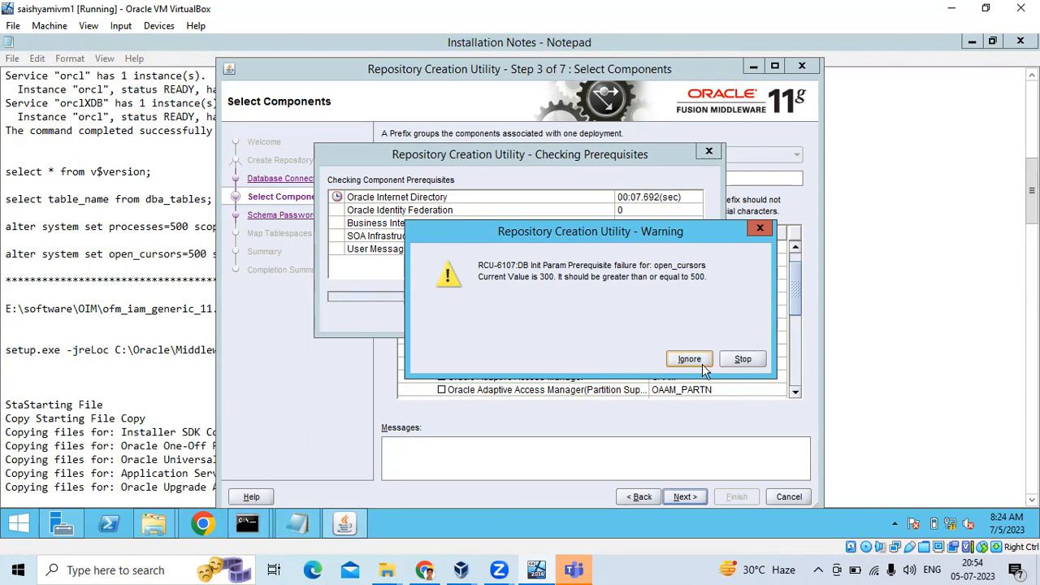
{"action": "left_click", "coordinate": [741, 360]}
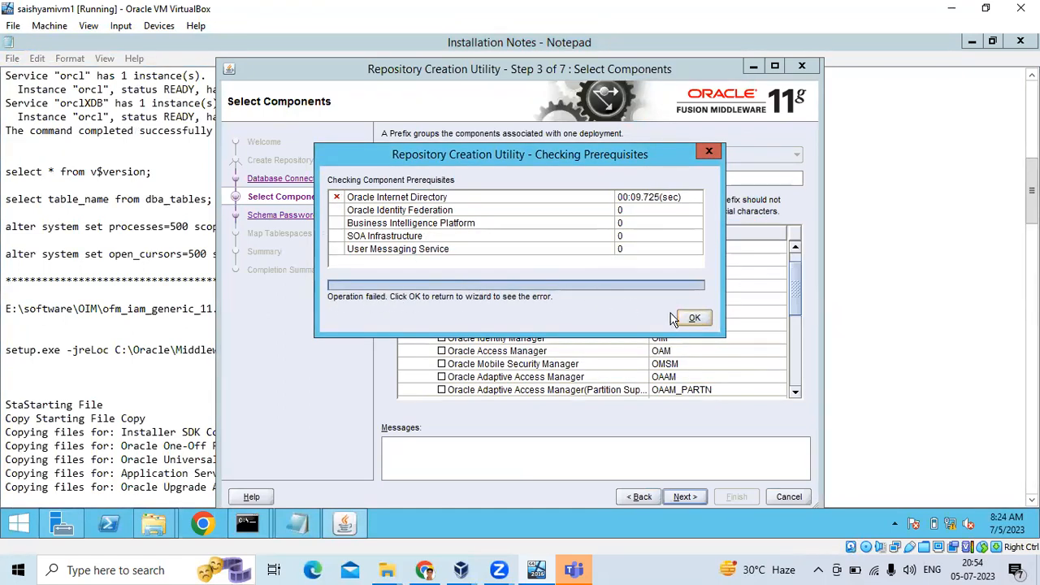
{"action": "left_click", "coordinate": [693, 319]}
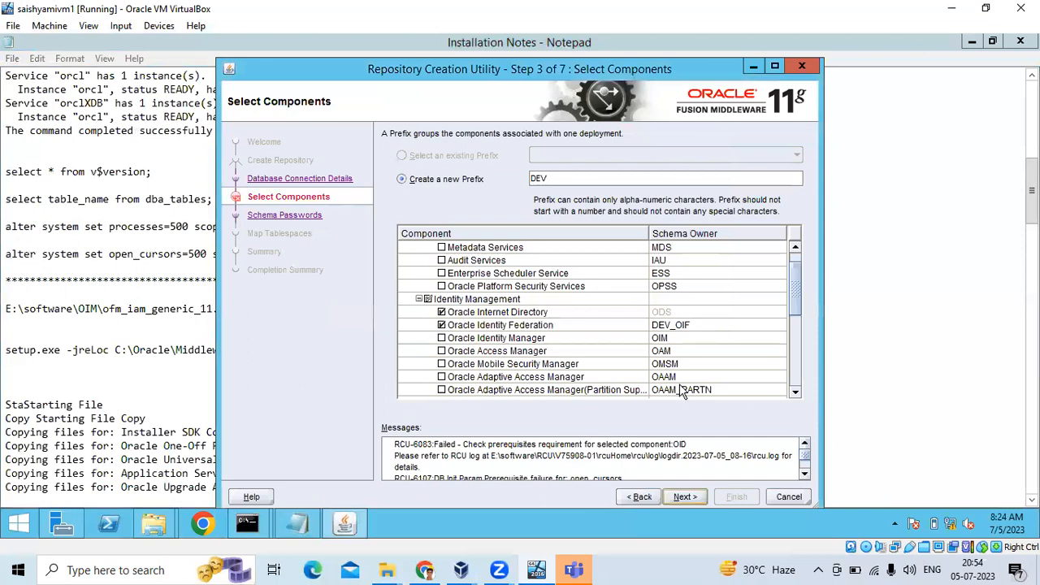
{"action": "left_click", "coordinate": [673, 497]}
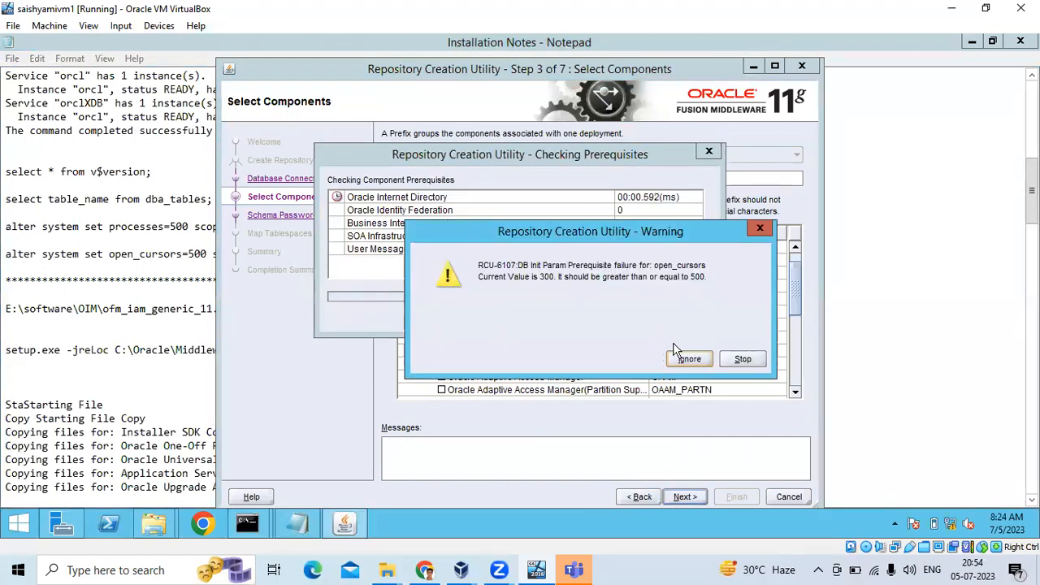
In SQL*Plus, run 'show parameter open_cursors;' to confirm the instance still reports 300.
{"action": "mouse_move", "coordinate": [247, 524]}
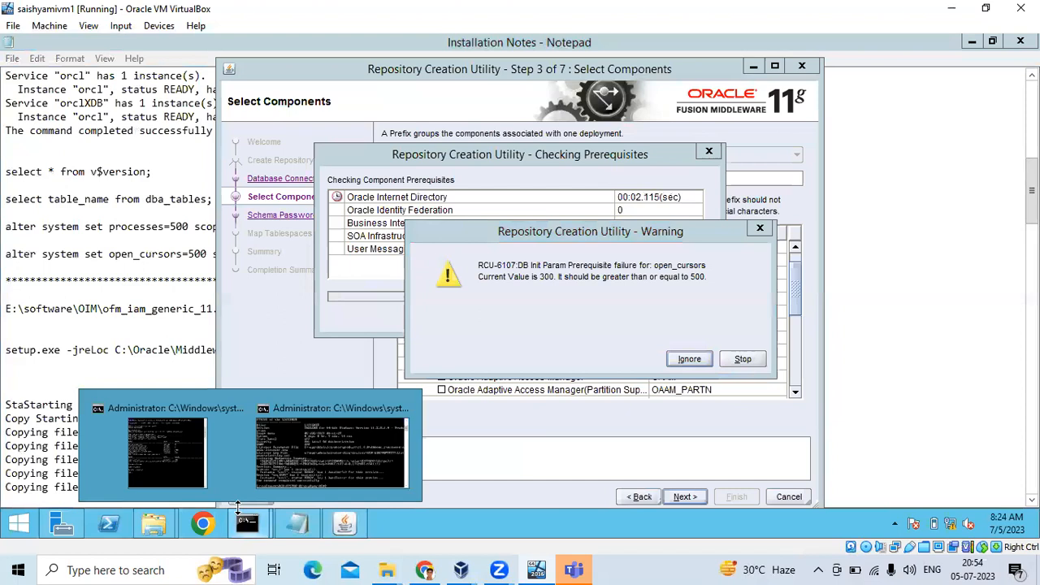
{"action": "left_click", "coordinate": [266, 479]}
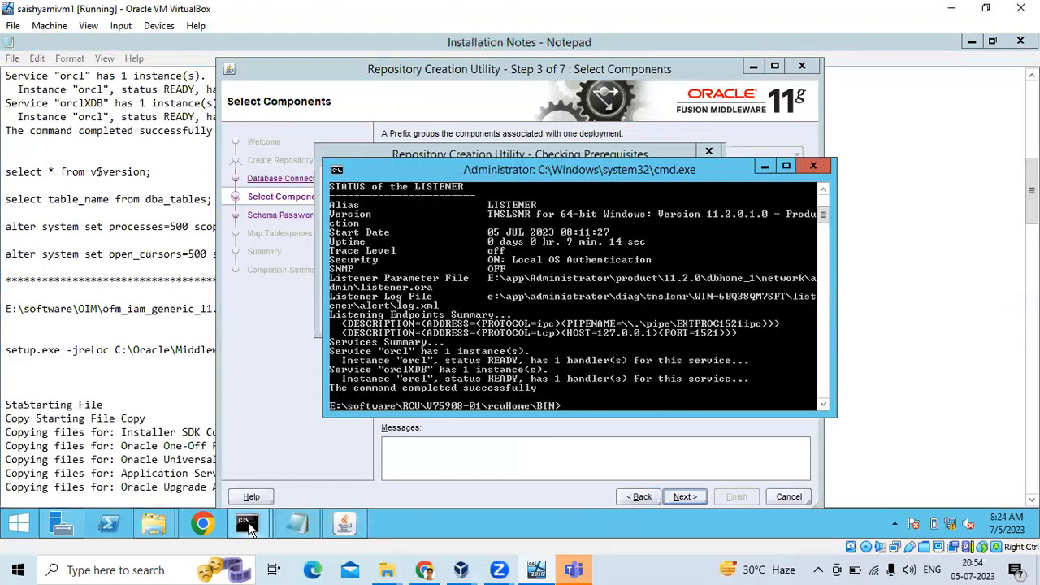
{"action": "left_click", "coordinate": [204, 453]}
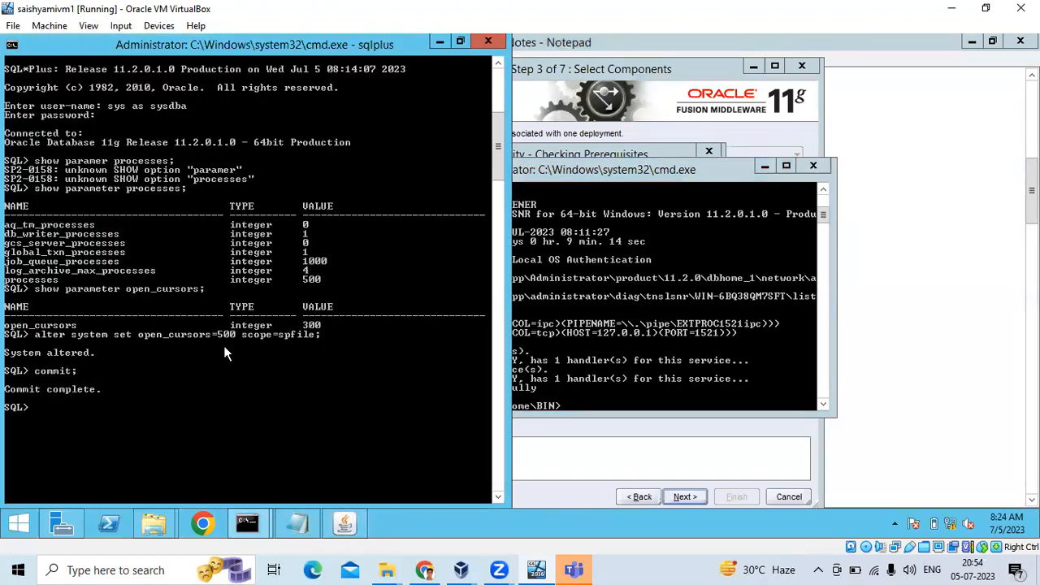
{"action": "type", "text": "show"}
{"action": "type", "text": " paramte"}
{"action": "type", "text": "r"}
{"action": "type", "text": " open-cur"}
{"action": "type", "text": "o"}
{"action": "key", "text": "BackSpace"}
{"action": "key", "text": "BackSpace"}
{"action": "key", "text": "BackSpace"}
{"action": "key", "text": "BackSpace"}
{"action": "key", "text": "BackSpace"}
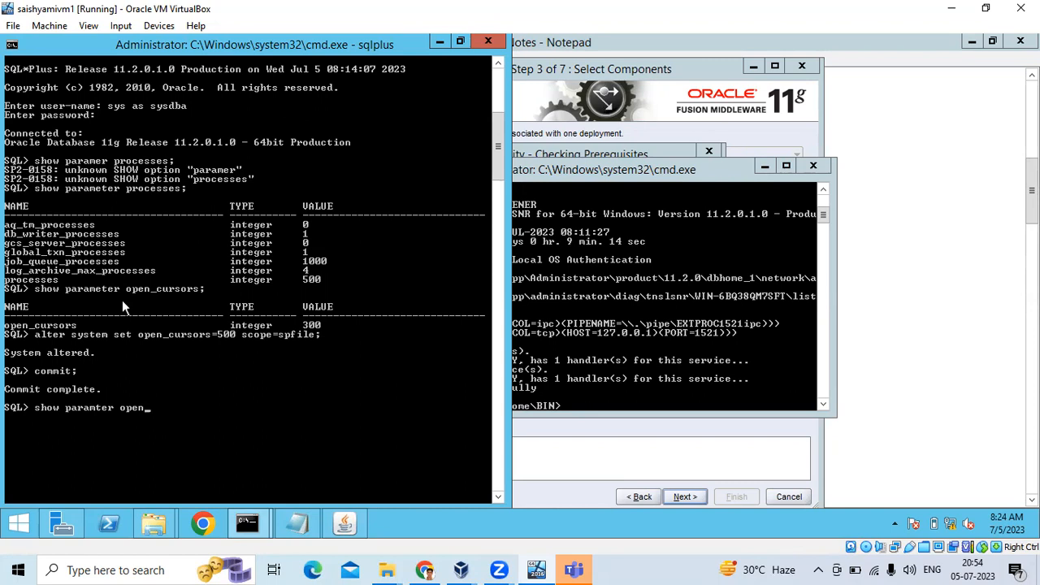
{"action": "type", "text": "_cursors;"}
{"action": "key", "text": "Return"}
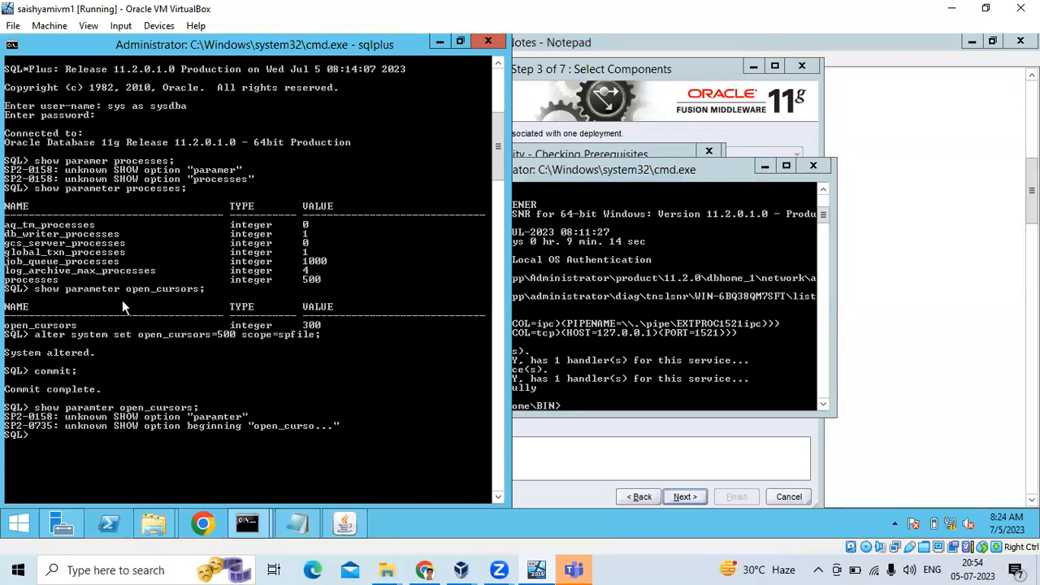
{"action": "key", "text": "Up"}
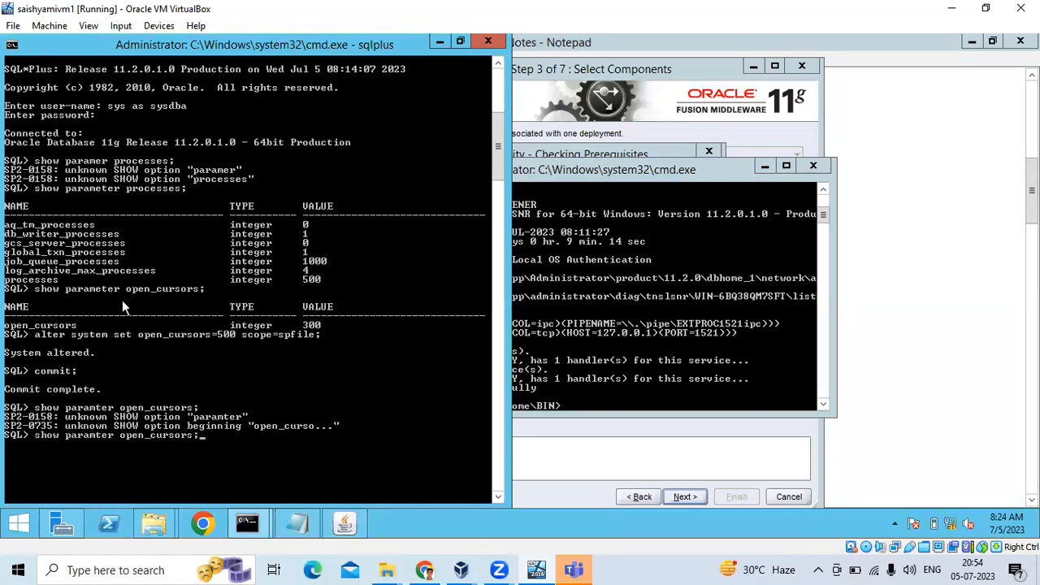
{"action": "key", "text": "BackSpace"}
{"action": "key", "text": "BackSpace"}
{"action": "key", "text": "BackSpace"}
{"action": "key", "text": "BackSpace"}
{"action": "key", "text": "BackSpace"}
{"action": "key", "text": "BackSpace"}
{"action": "key", "text": "BackSpace"}
{"action": "key", "text": "BackSpace"}
{"action": "key", "text": "BackSpace"}
{"action": "key", "text": "BackSpace"}
{"action": "key", "text": "BackSpace"}
{"action": "key", "text": "BackSpace"}
{"action": "key", "text": "BackSpace"}
{"action": "key", "text": "BackSpace"}
{"action": "key", "text": "BackSpace"}
{"action": "key", "text": "BackSpace"}
{"action": "key", "text": "BackSpace"}
{"action": "type", "text": "ete"}
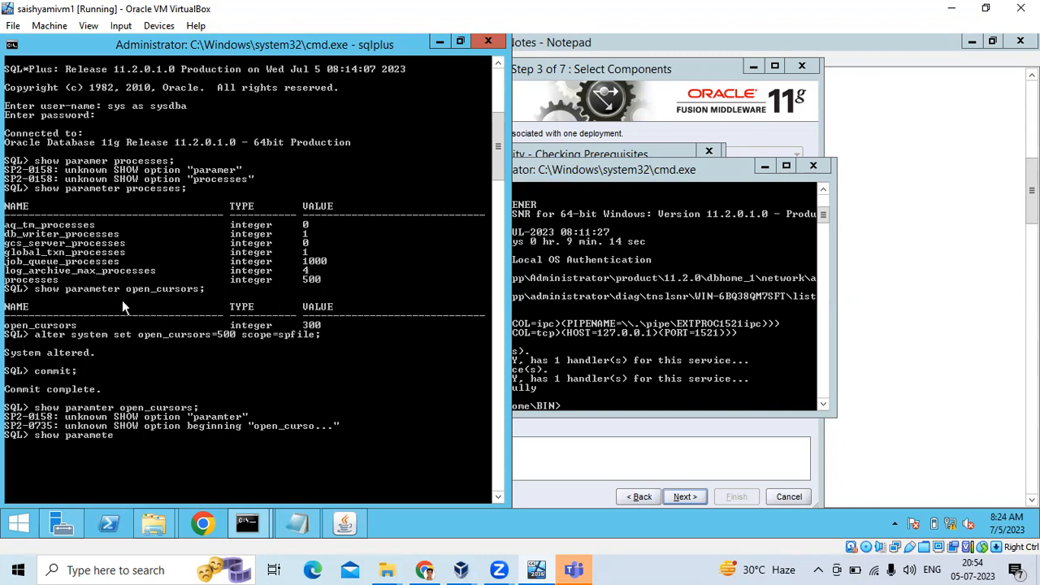
{"action": "type", "text": "r open_cursors;"}
{"action": "key", "text": "Return"}
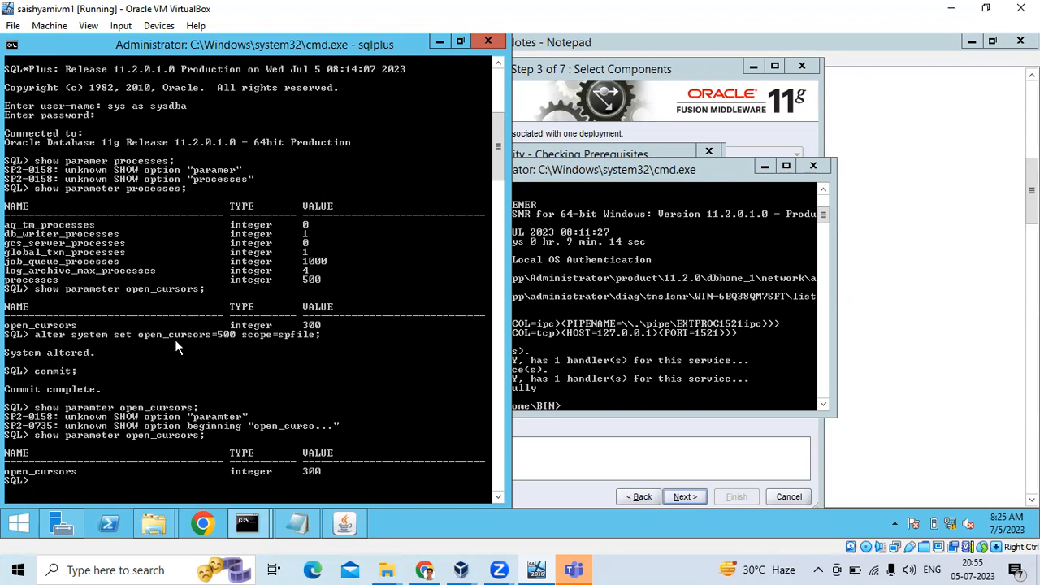
Enter 'shutdown;' at the SQL> prompt to begin stopping the database.
{"action": "left_click", "coordinate": [640, 130]}
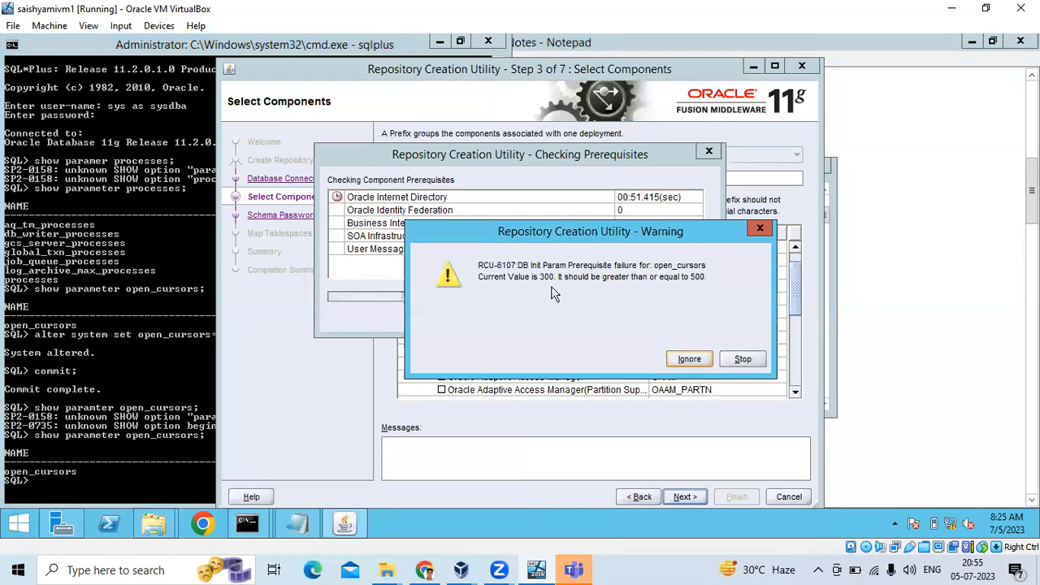
{"action": "left_click", "coordinate": [96, 352]}
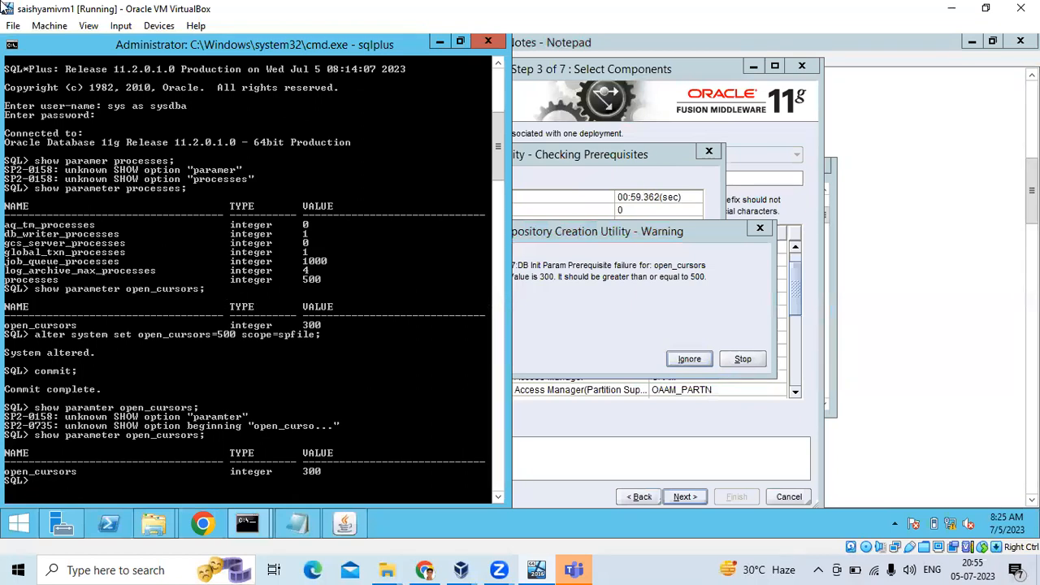
{"action": "scroll", "coordinate": [129, 444], "scroll_direction": "down", "scroll_amount": 2}
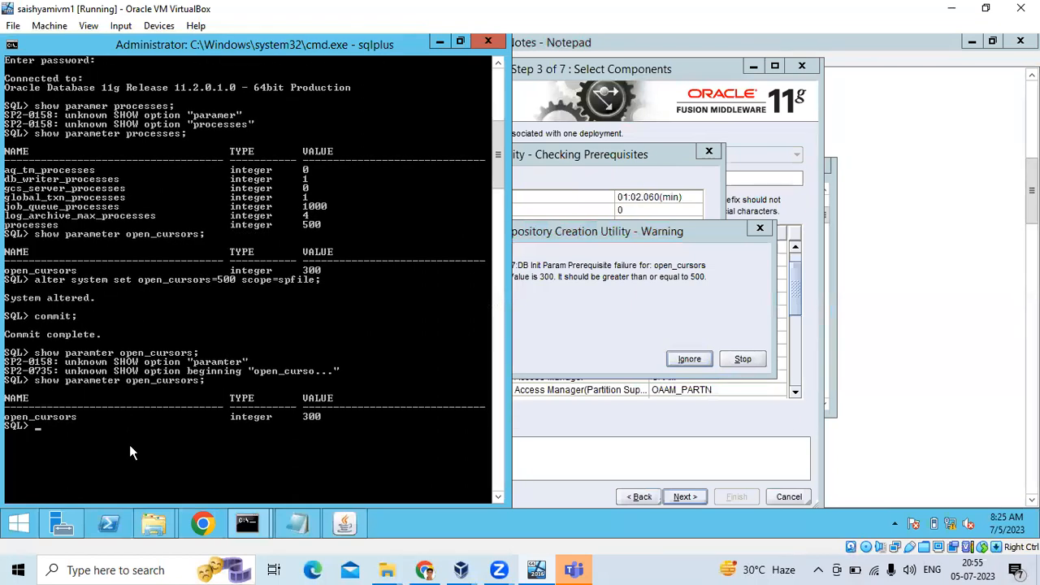
{"action": "type", "text": "shutdown;"}
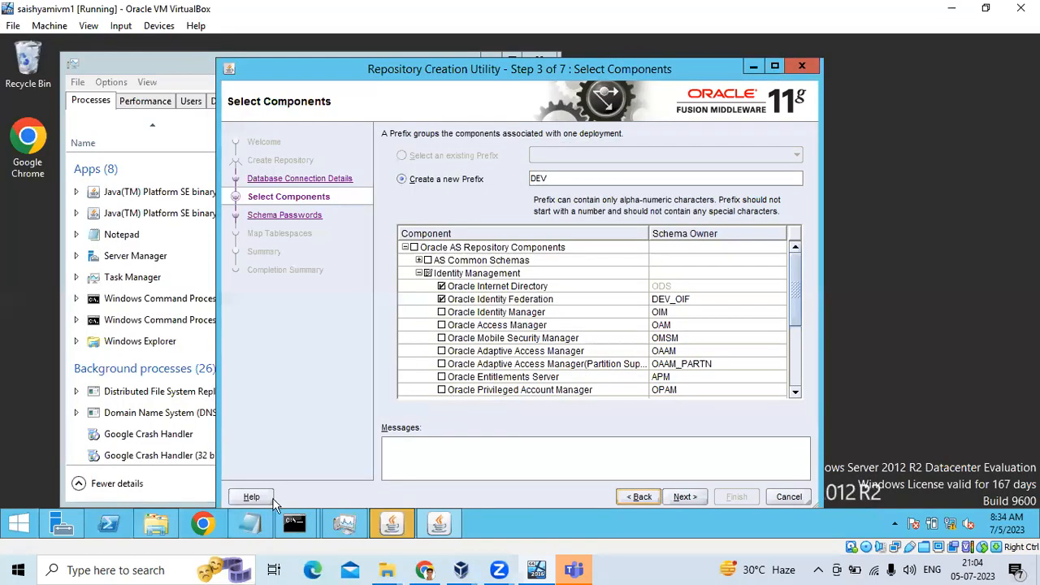
Review the SQL*Plus output and select the notes' ALTER SYSTEM line setting processes to 500.
{"action": "mouse_move", "coordinate": [294, 523]}
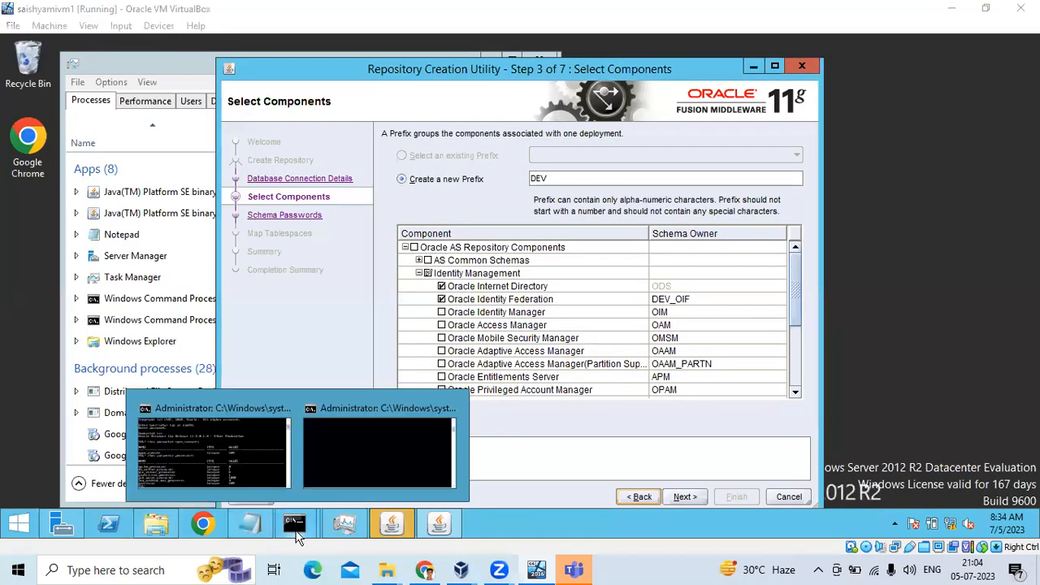
{"action": "left_click", "coordinate": [268, 443]}
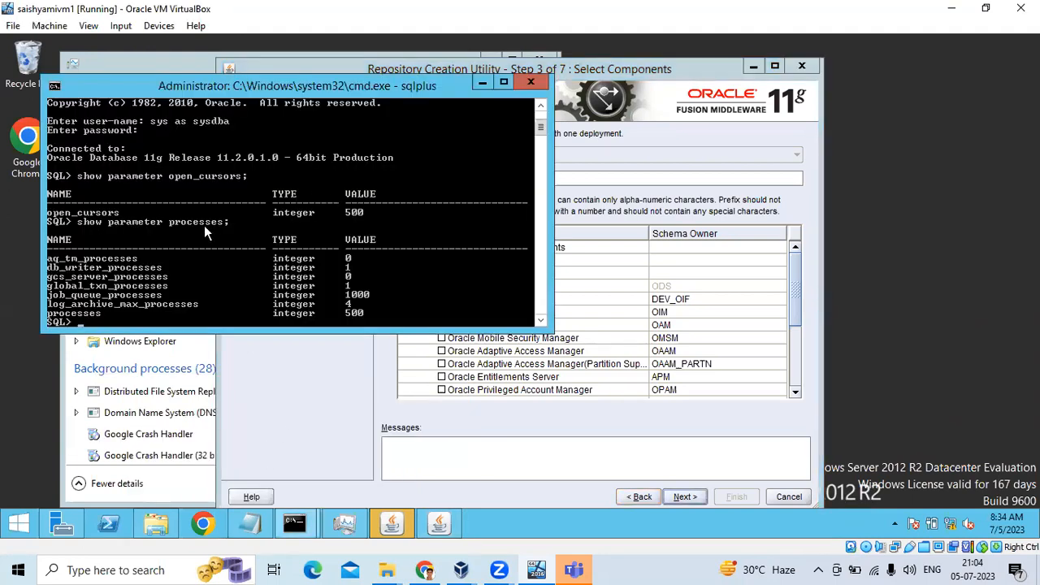
{"action": "scroll", "coordinate": [204, 229], "scroll_direction": "up", "scroll_amount": 1}
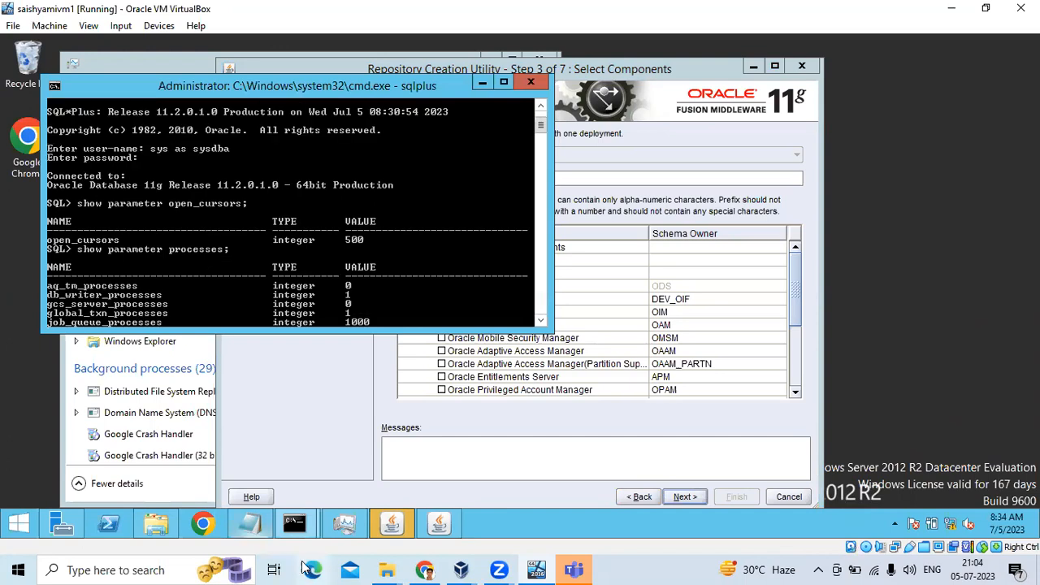
{"action": "left_click", "coordinate": [253, 531]}
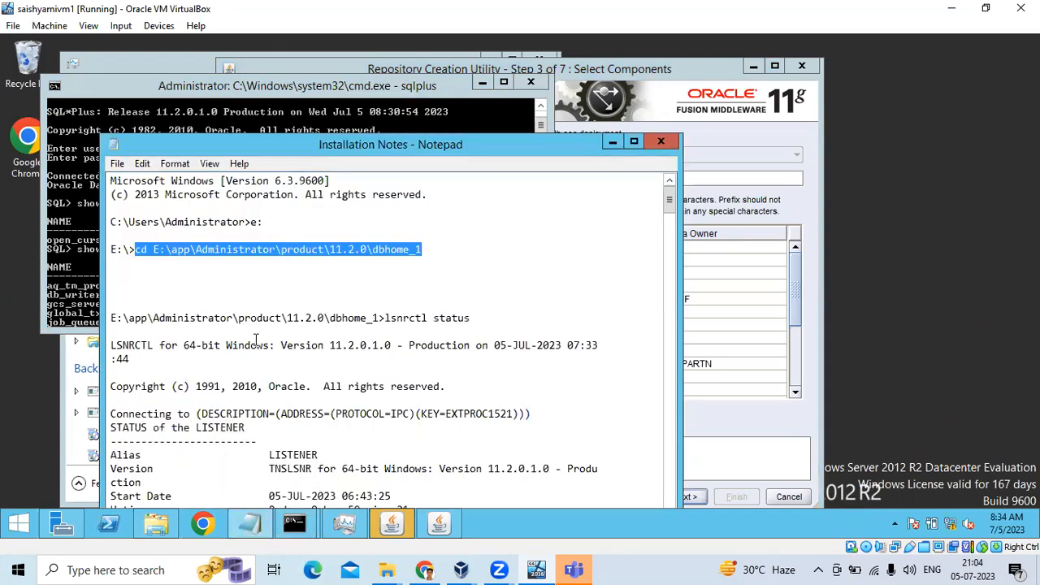
{"action": "scroll", "coordinate": [264, 347], "scroll_direction": "down", "scroll_amount": 1}
{"action": "scroll", "coordinate": [263, 347], "scroll_direction": "down", "scroll_amount": 10}
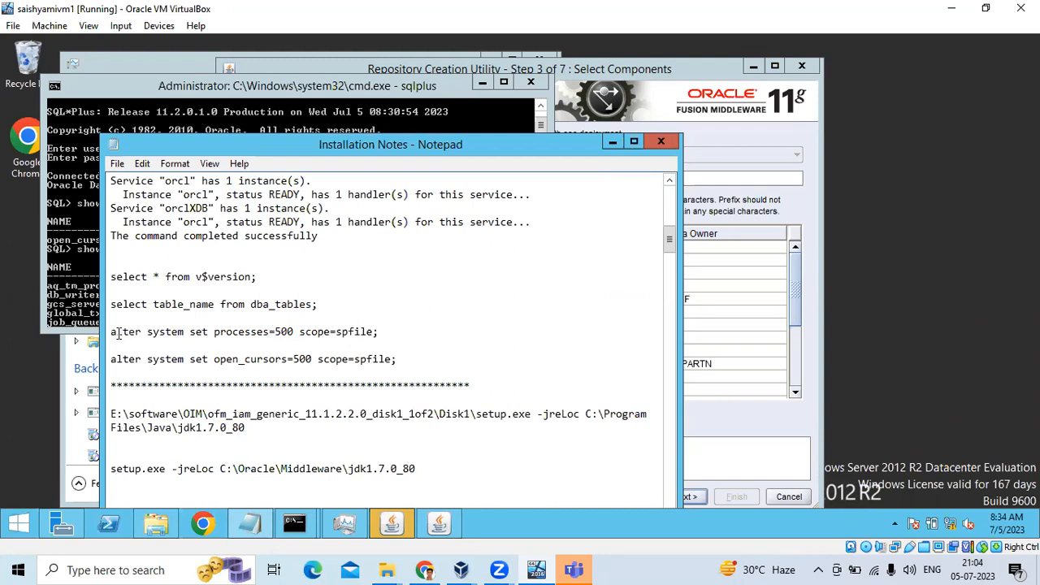
{"action": "left_click_drag", "start_coordinate": [114, 331], "coordinate": [375, 334]}
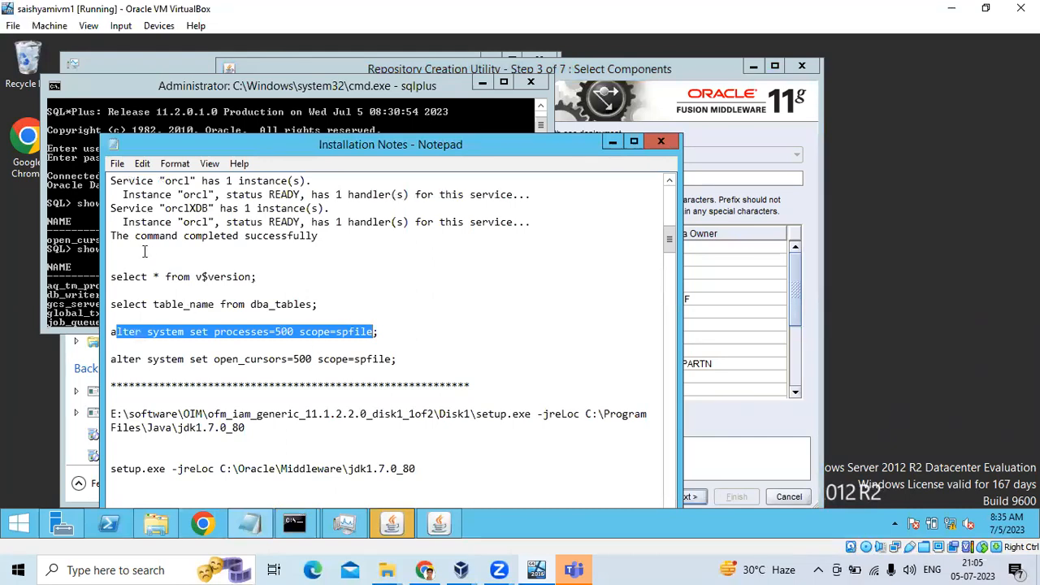
Compare open_cursors in SQL*Plus with the notes, confirming 500, then return to RCU.
{"action": "left_click", "coordinate": [93, 233]}
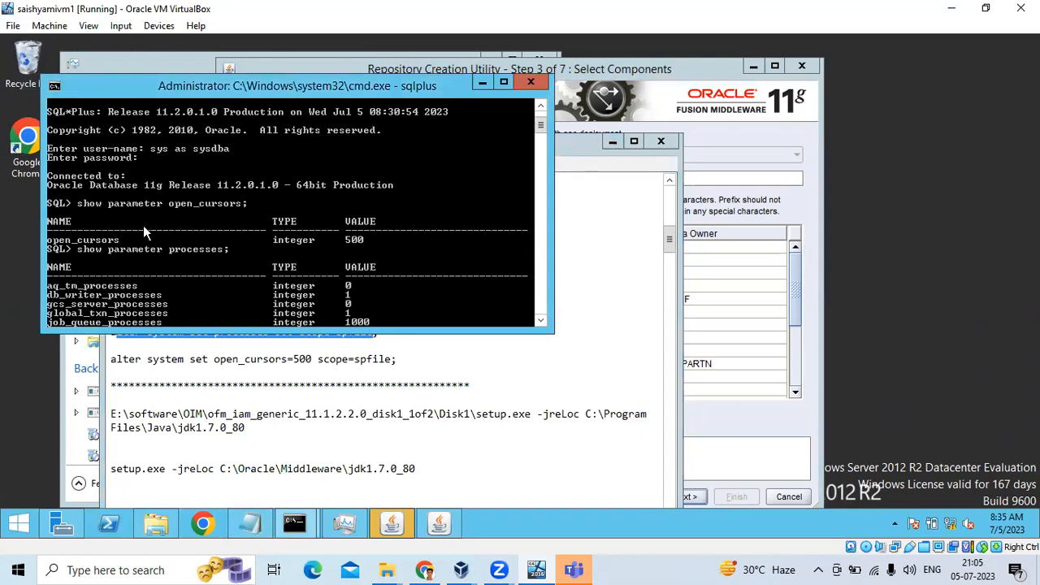
{"action": "scroll", "coordinate": [145, 227], "scroll_direction": "down", "scroll_amount": 2}
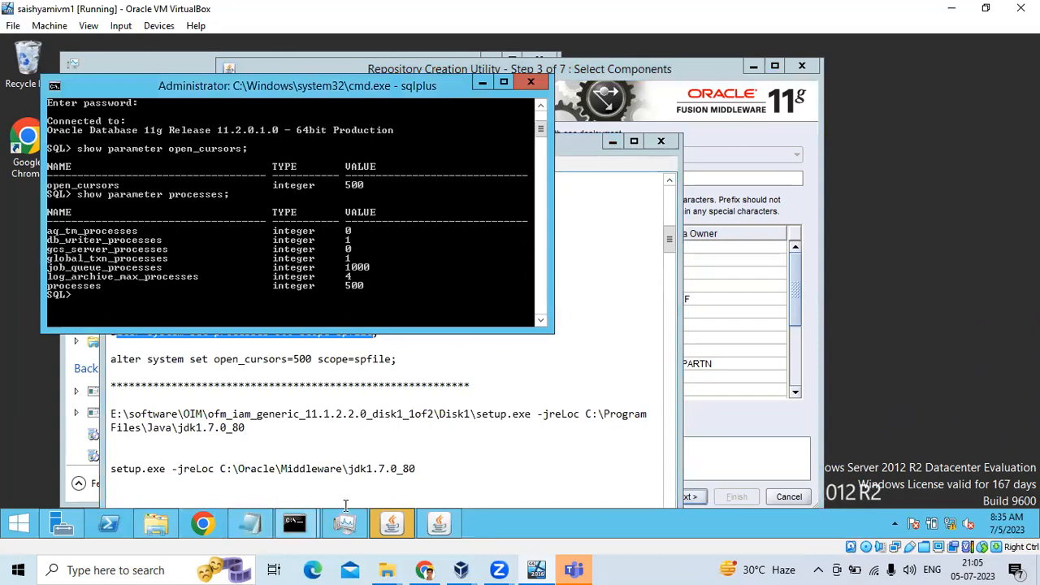
{"action": "left_click", "coordinate": [248, 520]}
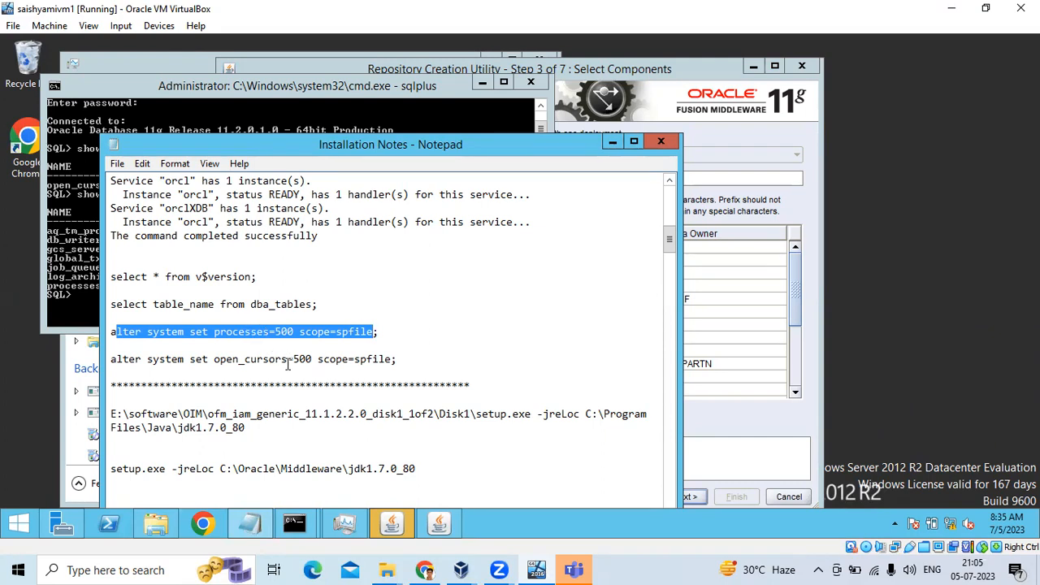
{"action": "left_click_drag", "start_coordinate": [287, 362], "coordinate": [215, 355]}
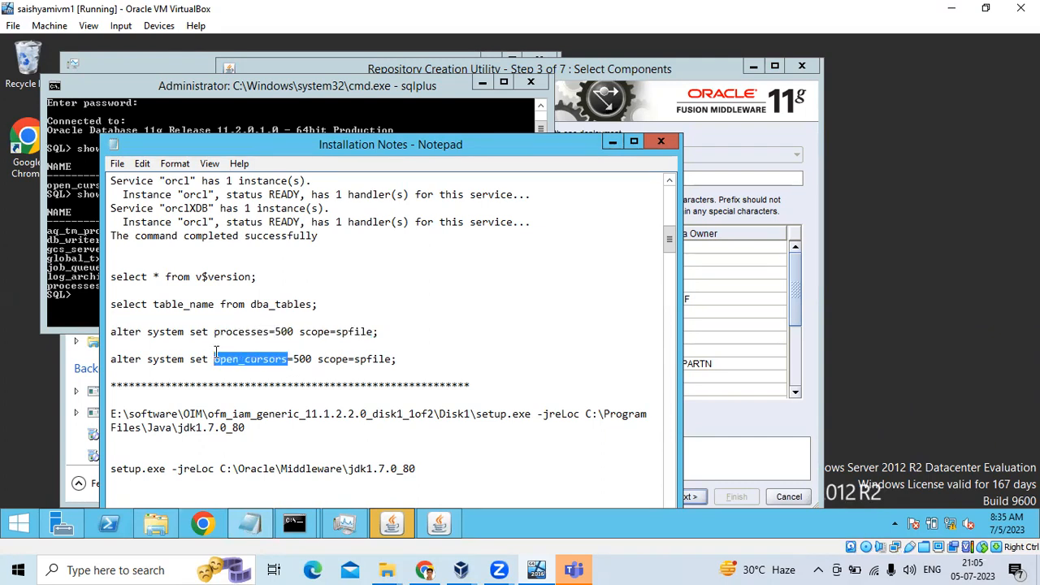
{"action": "left_click", "coordinate": [367, 119]}
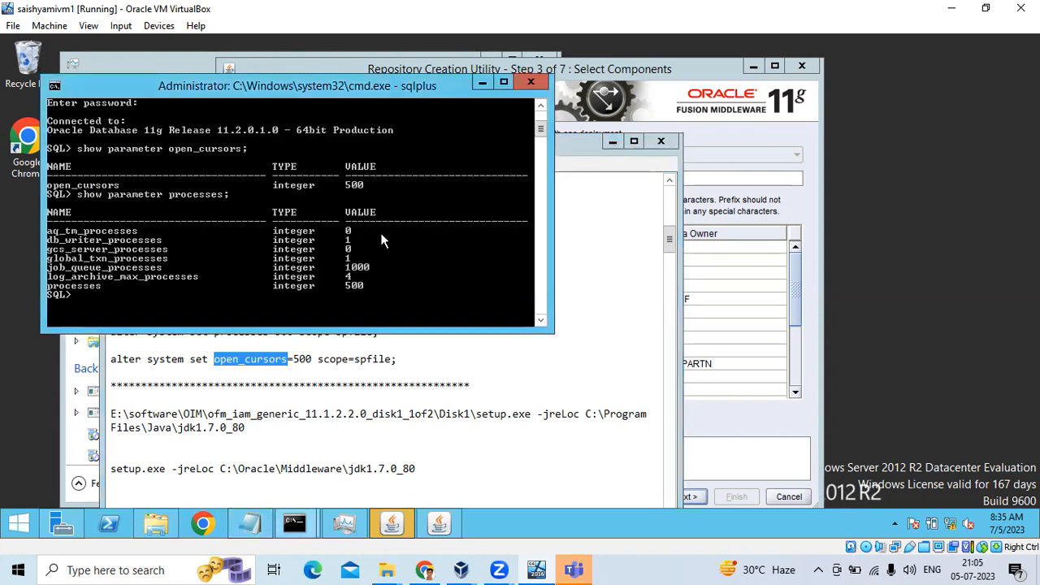
{"action": "left_click", "coordinate": [728, 118]}
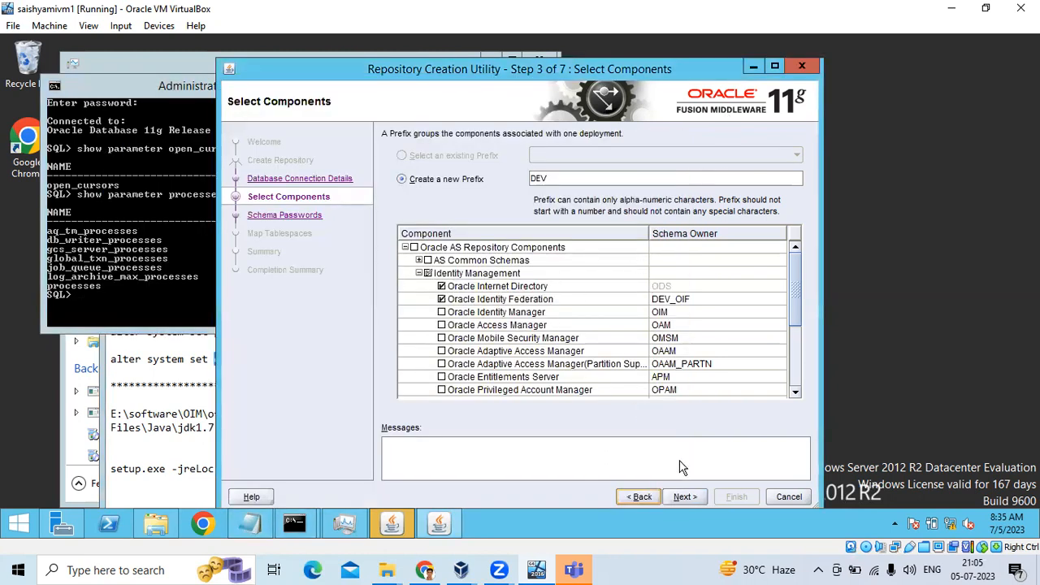
Pass the prerequisite check, enter and confirm one shared schema password, and continue to tablespaces.
{"action": "left_click", "coordinate": [687, 497]}
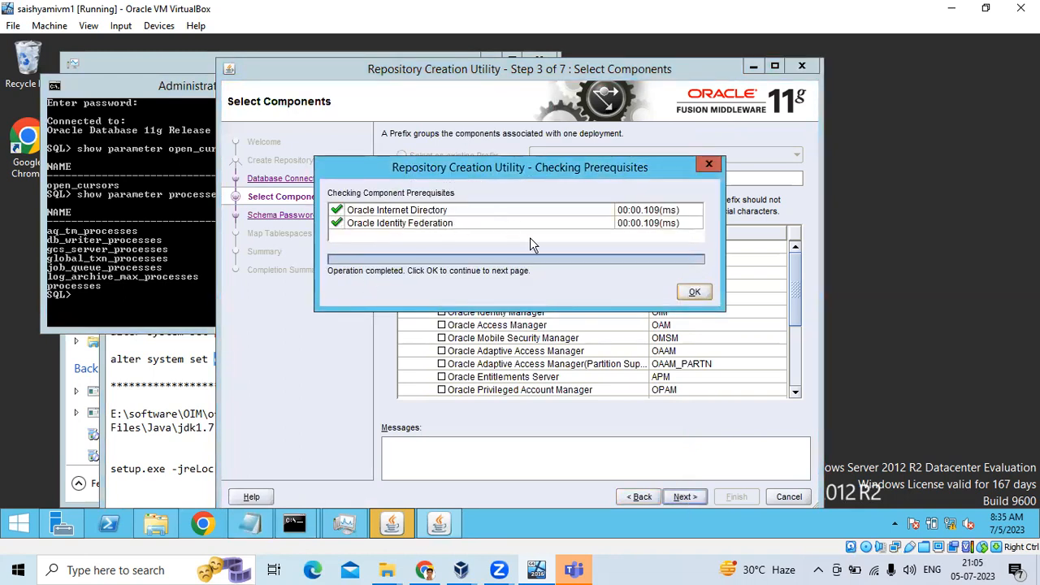
{"action": "left_click", "coordinate": [695, 292]}
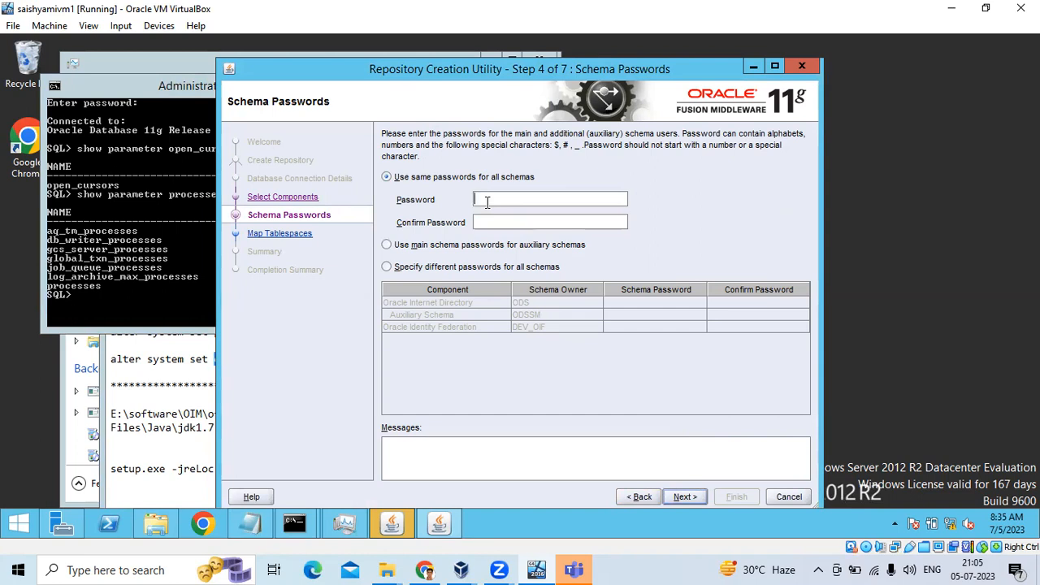
{"action": "type", "text": "*************"}
{"action": "key", "text": "Tab"}
{"action": "type", "text": "************"}
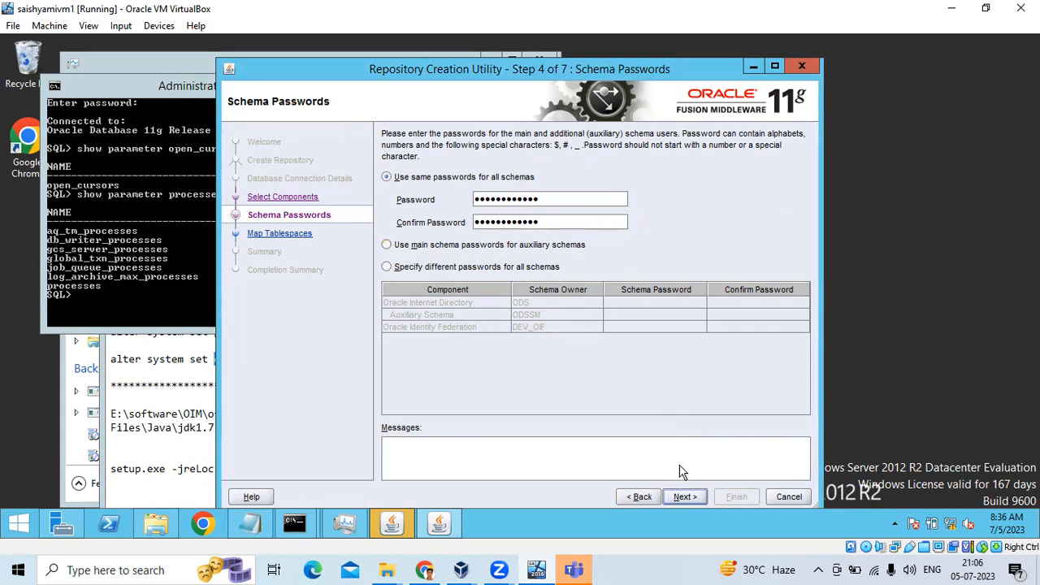
{"action": "left_click", "coordinate": [683, 497]}
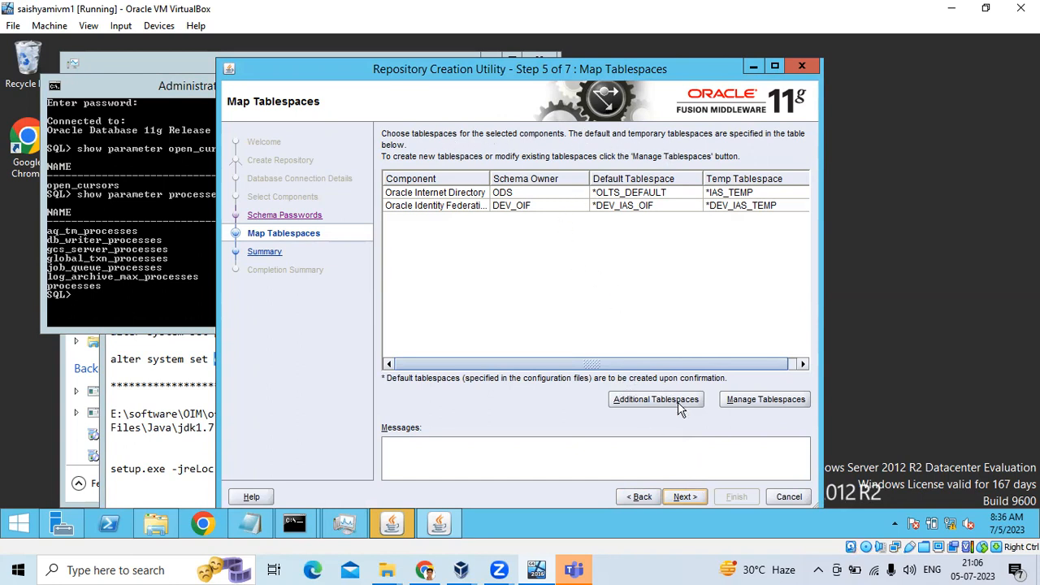
Decline tablespace creation, step back, and retype the shared schema password and its confirmation.
{"action": "left_click", "coordinate": [697, 496]}
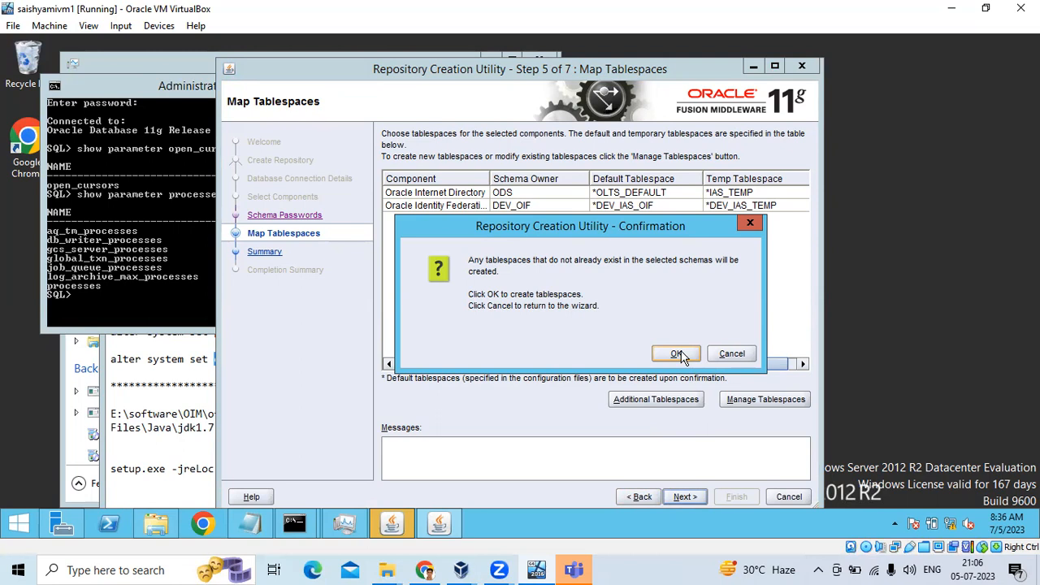
{"action": "left_click", "coordinate": [722, 358]}
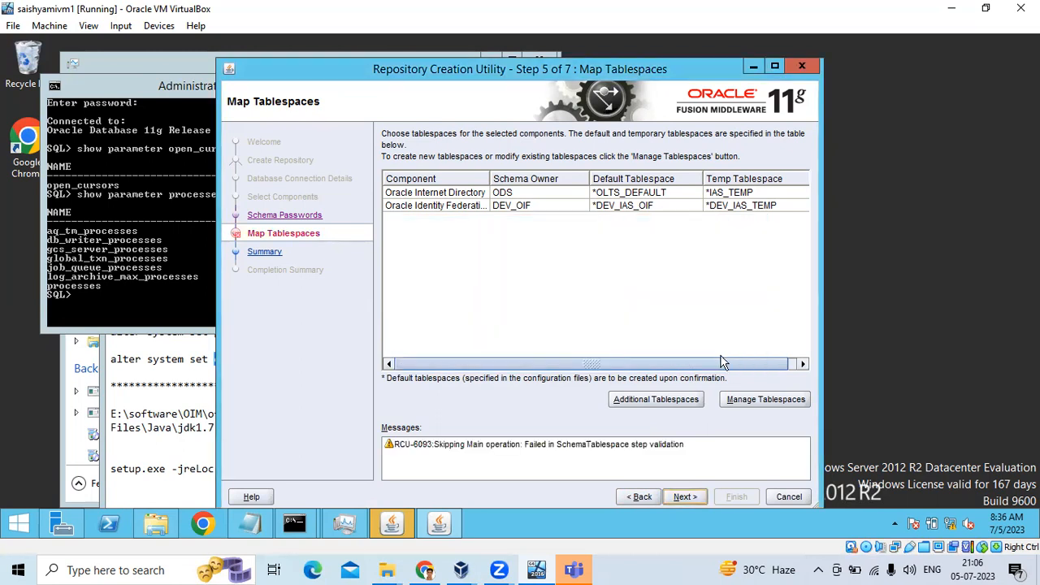
{"action": "left_click", "coordinate": [643, 496]}
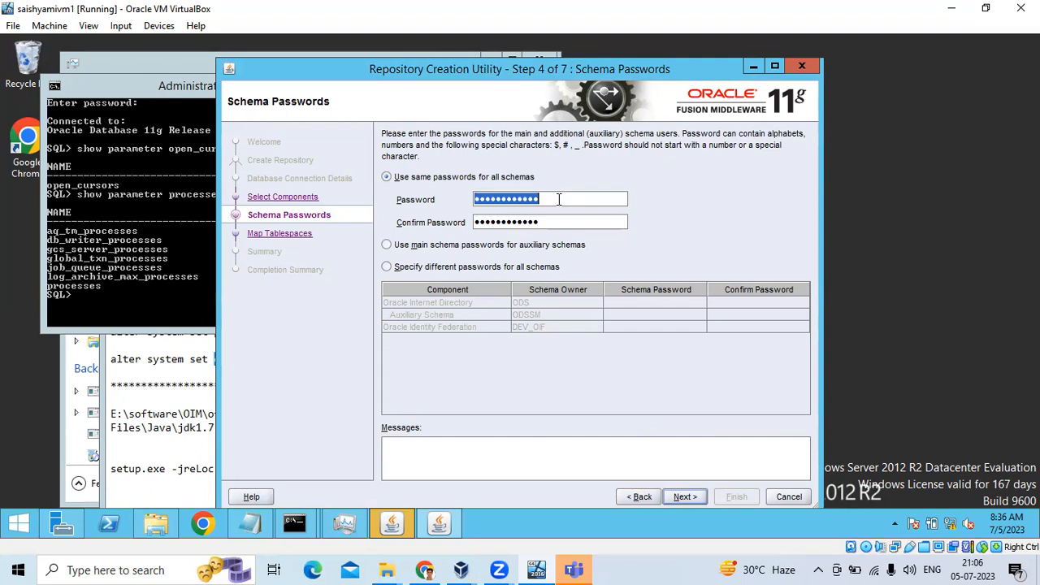
{"action": "type", "text": "Welcome"}
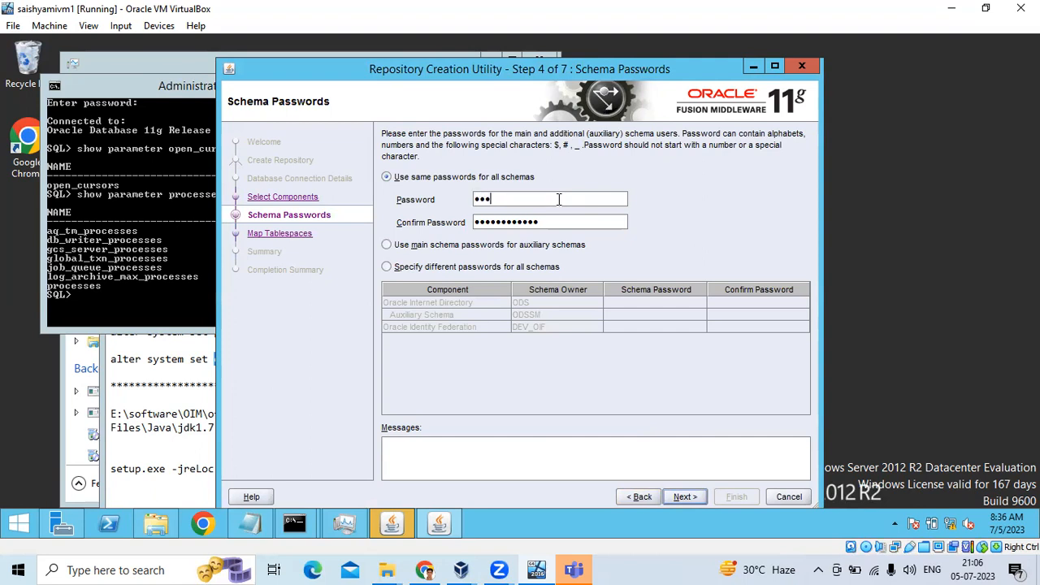
{"action": "type", "text": "12345"}
{"action": "key", "text": "Tab"}
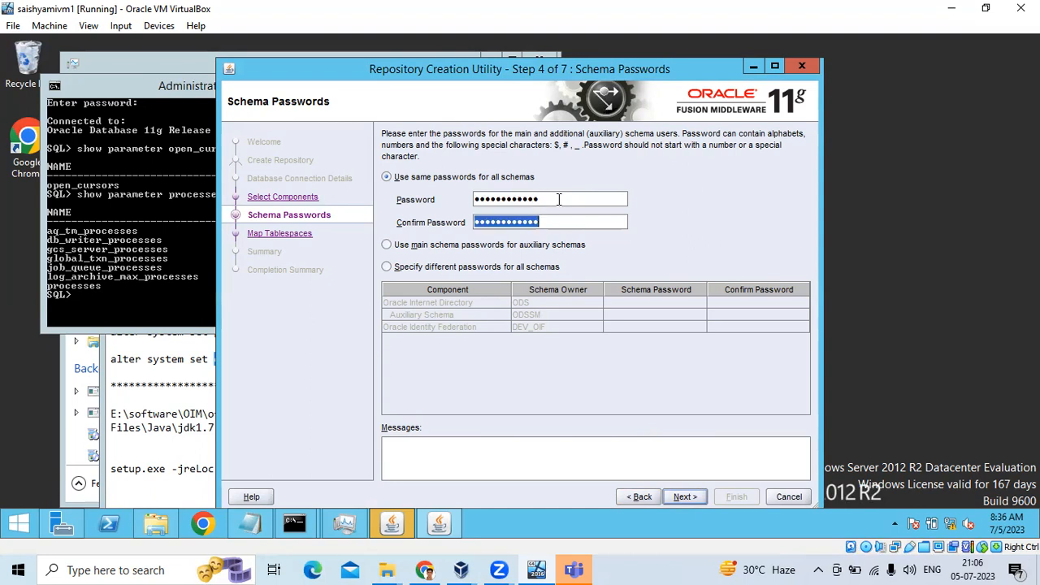
{"action": "type", "text": "Welcome1"}
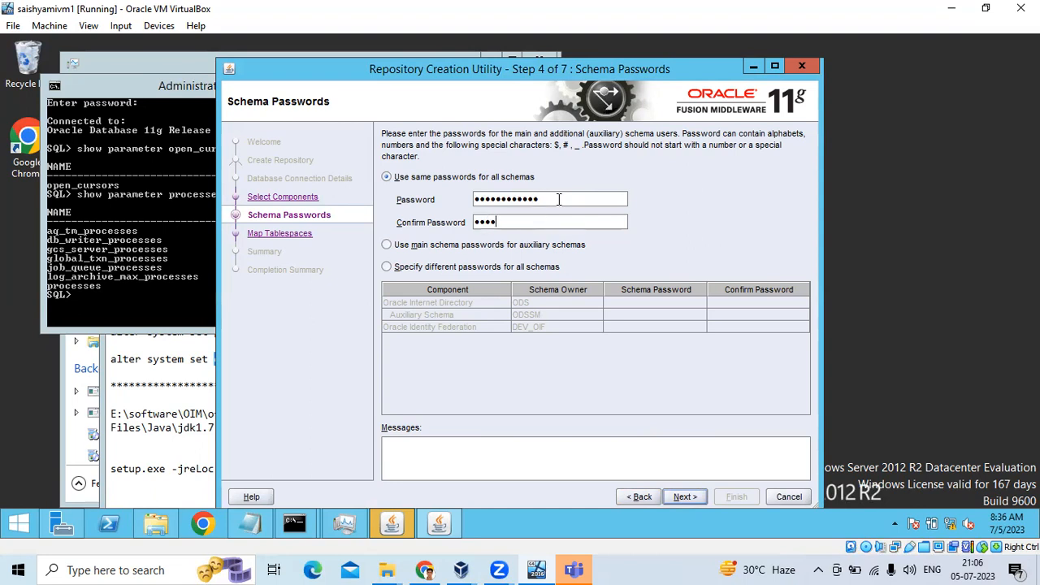
{"action": "type", "text": "234"}
{"action": "left_click", "coordinate": [686, 497]}
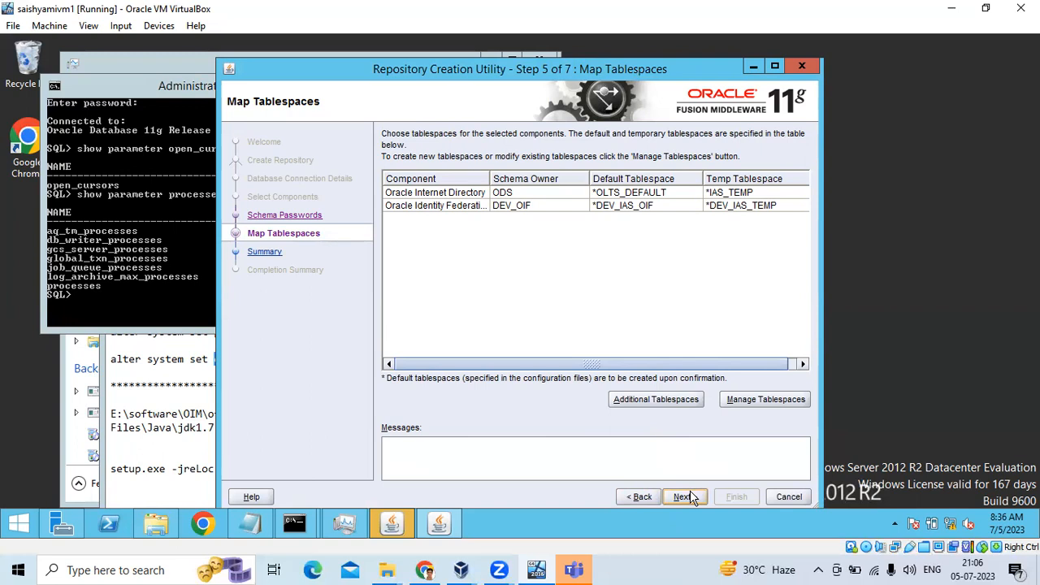
Confirm creating the missing tablespaces and accept the result to reach the Summary step.
{"action": "left_click", "coordinate": [687, 496]}
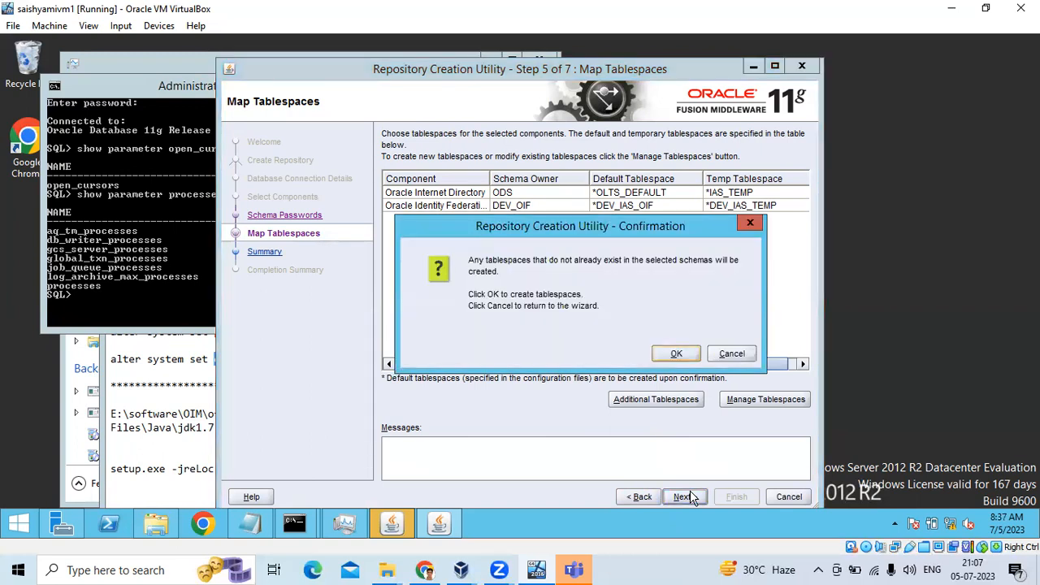
{"action": "left_click", "coordinate": [674, 353]}
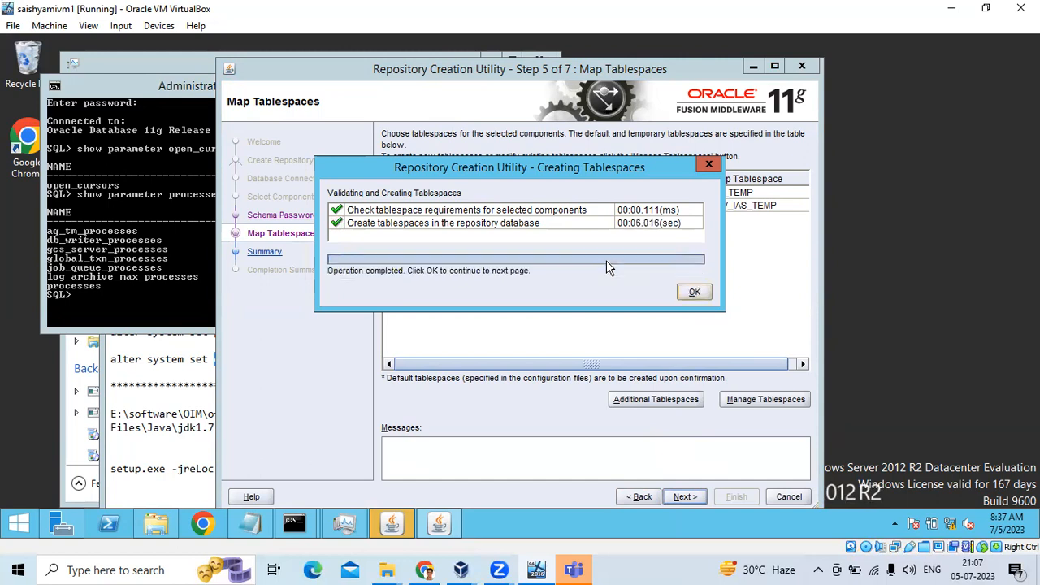
{"action": "left_click", "coordinate": [691, 291]}
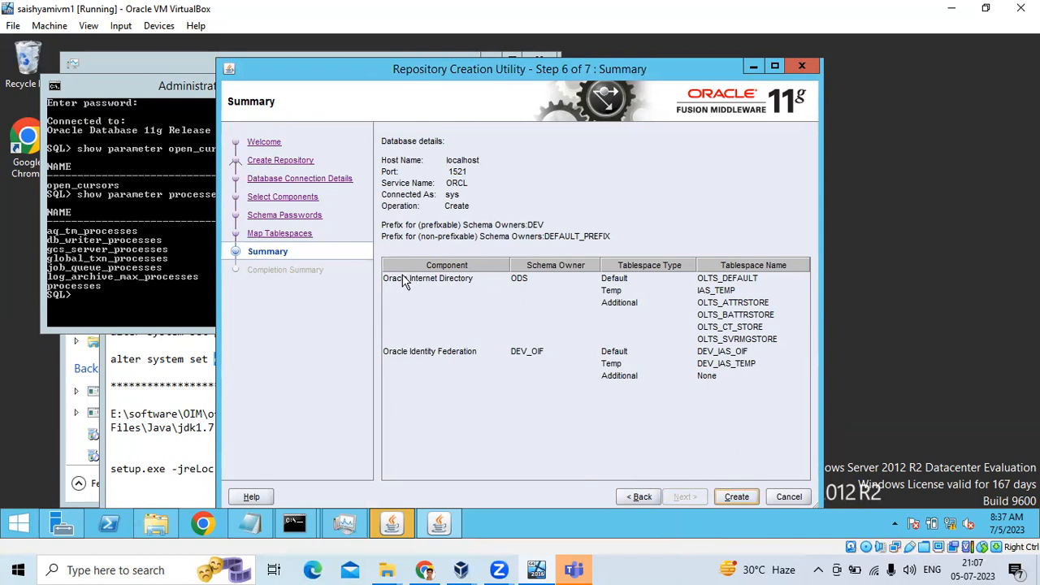
Create the DEV OID and OIF schemas, then close RCU once the Completion Summary shows Success.
{"action": "left_click", "coordinate": [734, 495]}
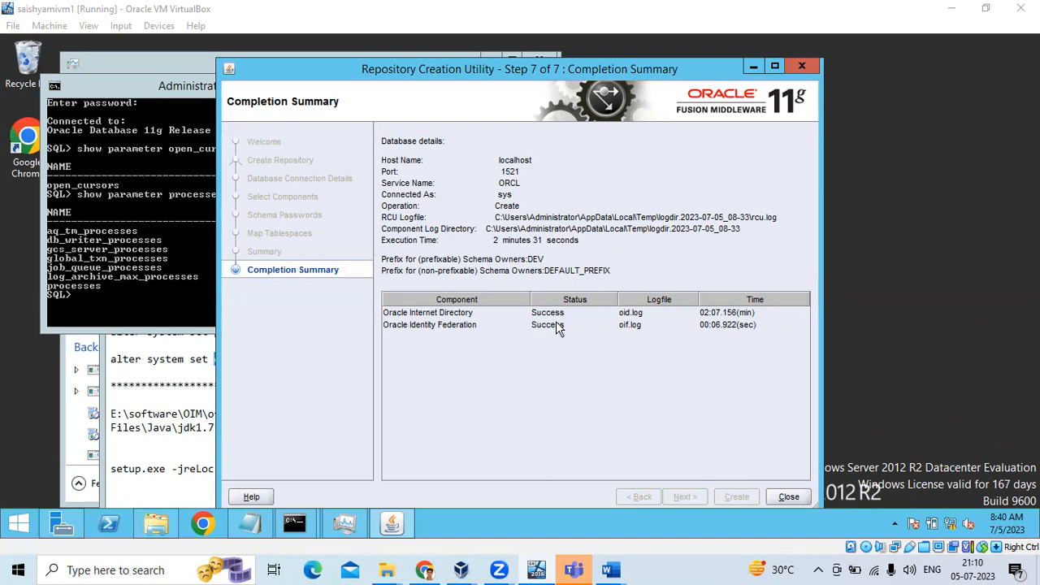
{"action": "left_click", "coordinate": [786, 496]}
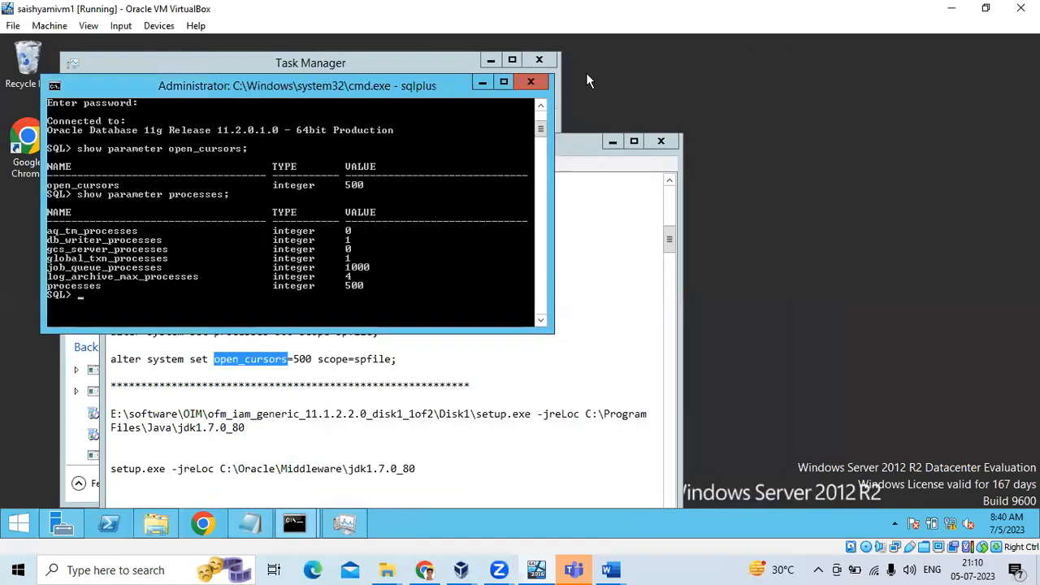